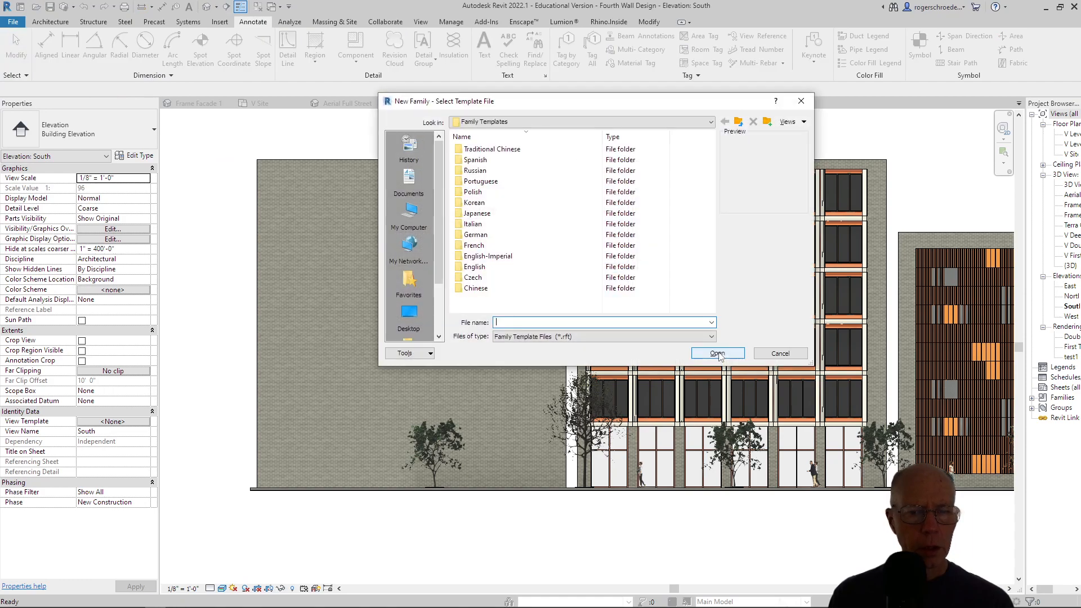
Create a new family from the Window template in the English-Imperial template folder.
{"action": "left_click", "coordinate": [472, 256]}
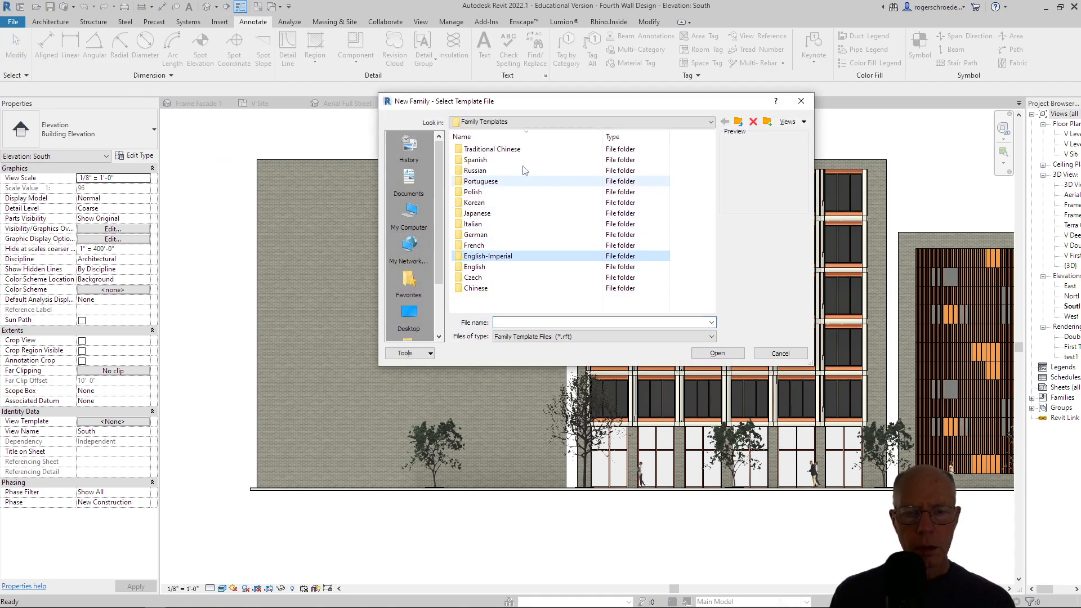
{"action": "double_click", "coordinate": [473, 259]}
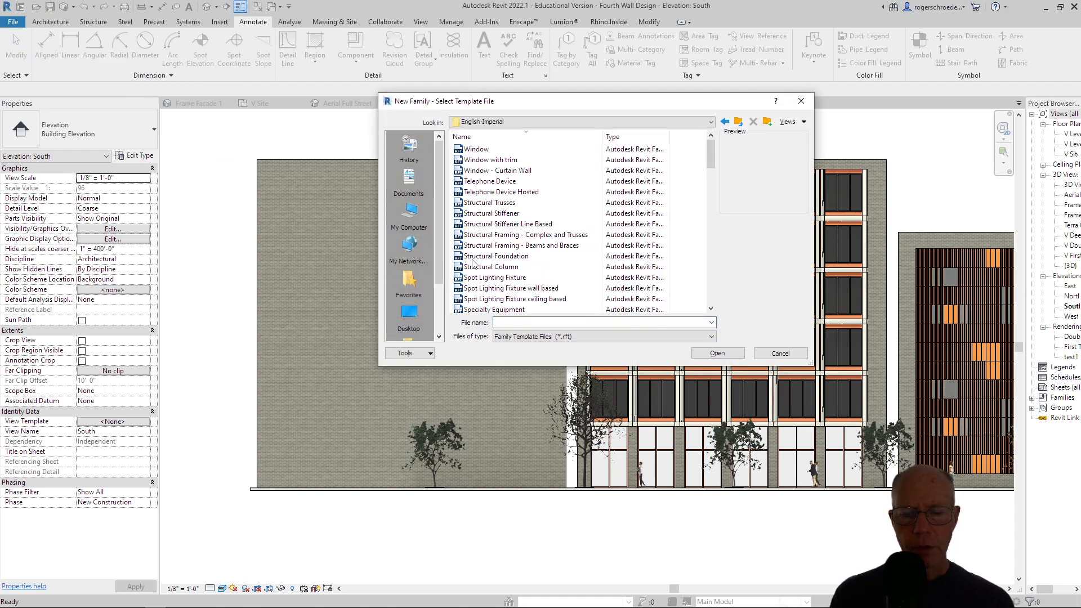
{"action": "left_click", "coordinate": [471, 151]}
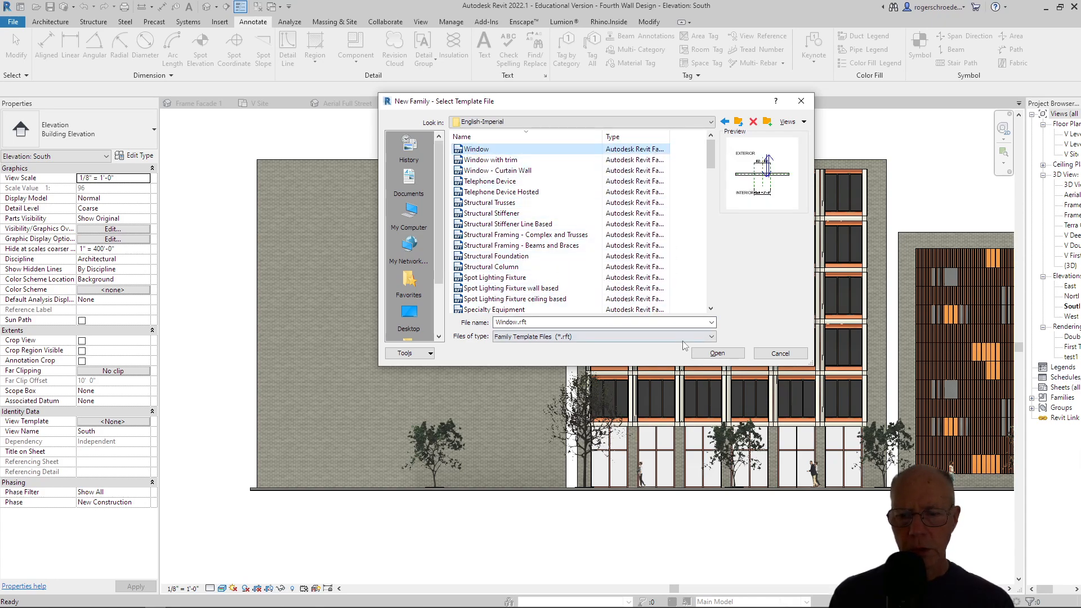
{"action": "left_click", "coordinate": [710, 353]}
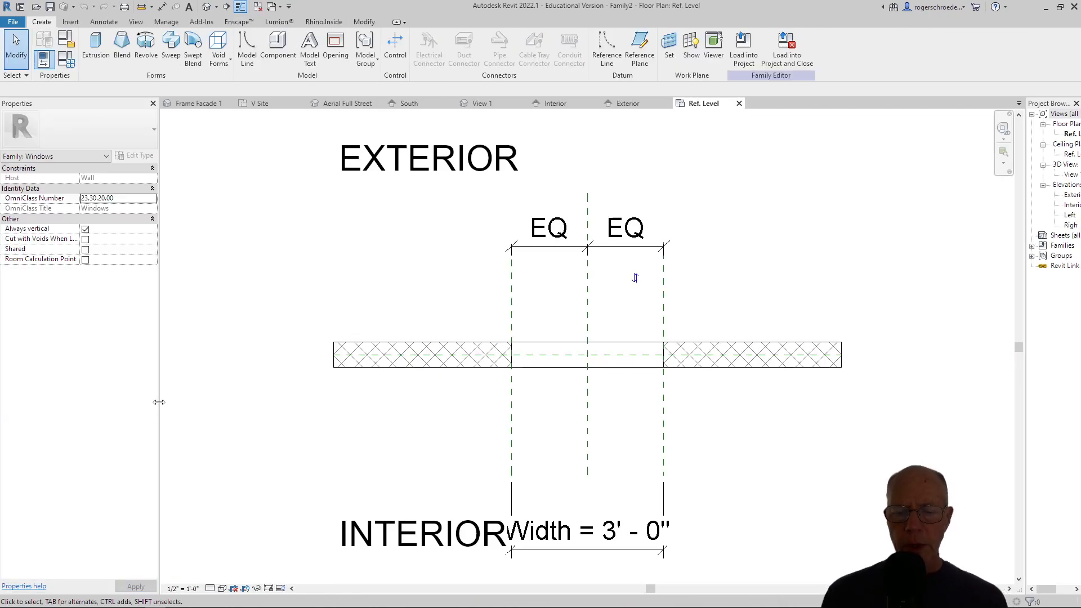
In the Exterior elevation, set the window family's height and width to 8' and its default sill height to 1'.
{"action": "left_click", "coordinate": [624, 104]}
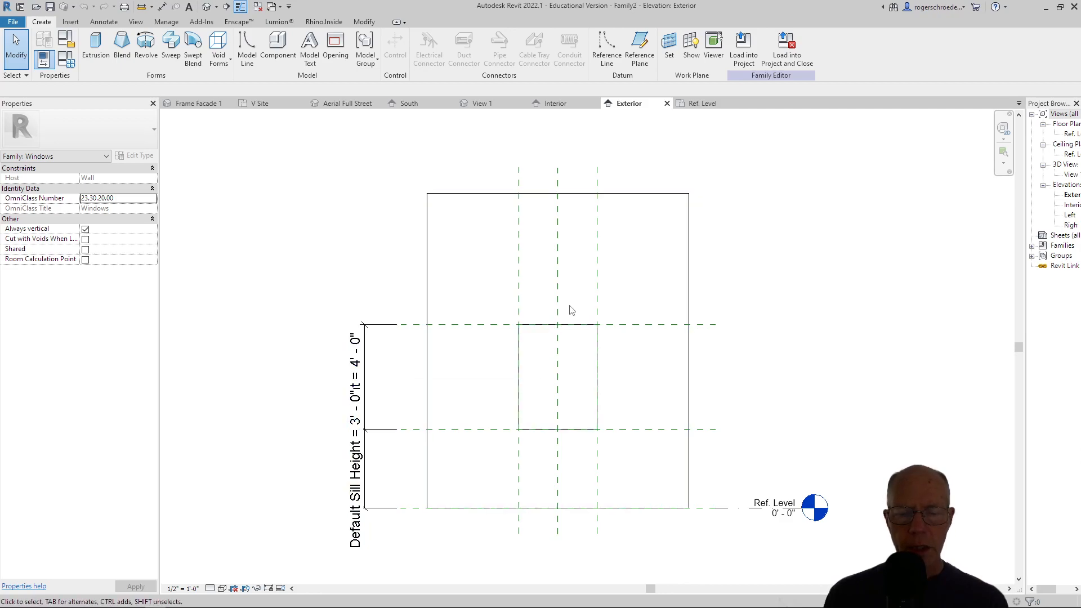
{"action": "left_click", "coordinate": [66, 60]}
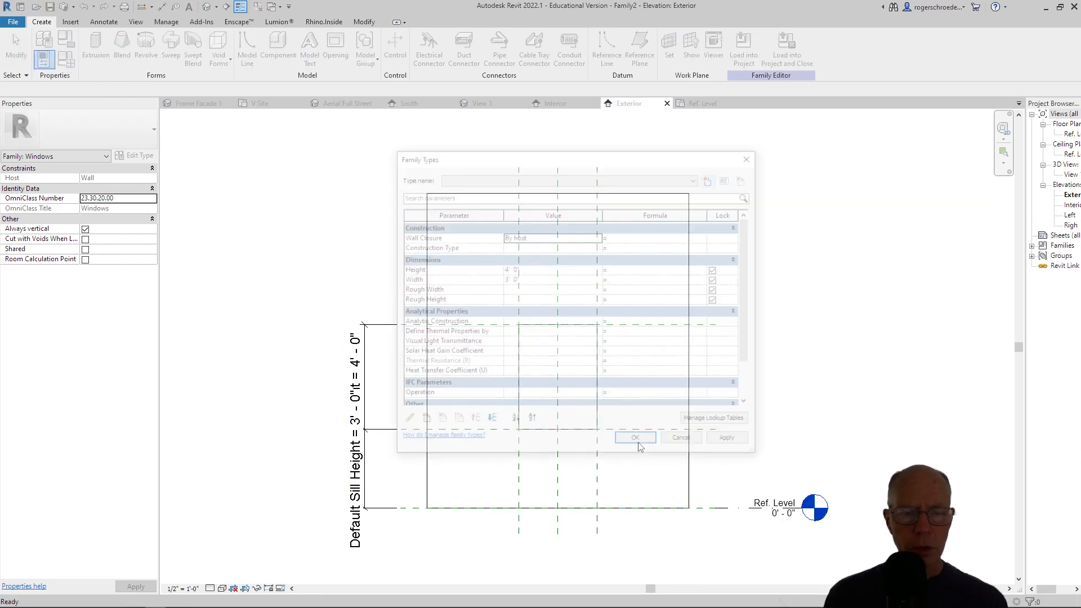
{"action": "left_click", "coordinate": [505, 270]}
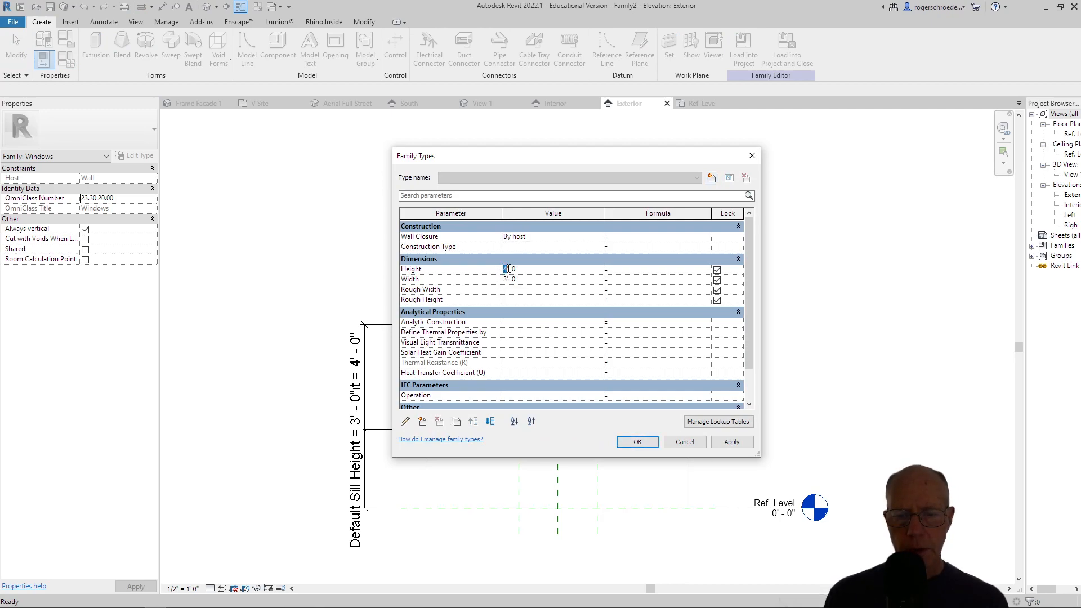
{"action": "type", "text": "8"}
{"action": "left_click", "coordinate": [506, 280]}
{"action": "type", "text": "8"}
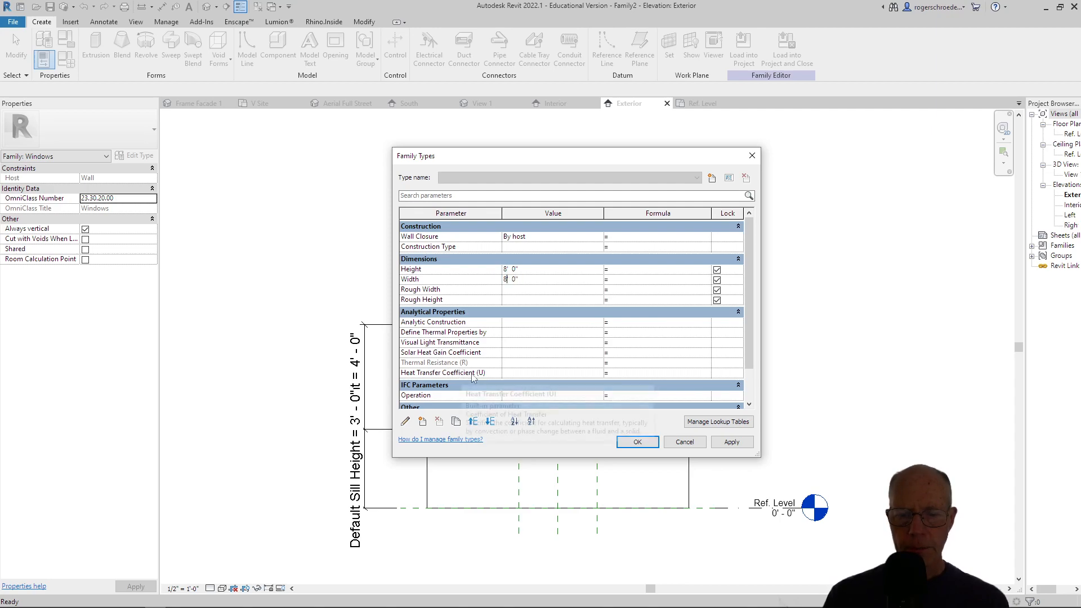
{"action": "scroll", "coordinate": [516, 364], "scroll_direction": "down", "scroll_amount": 2}
{"action": "left_click", "coordinate": [506, 373]}
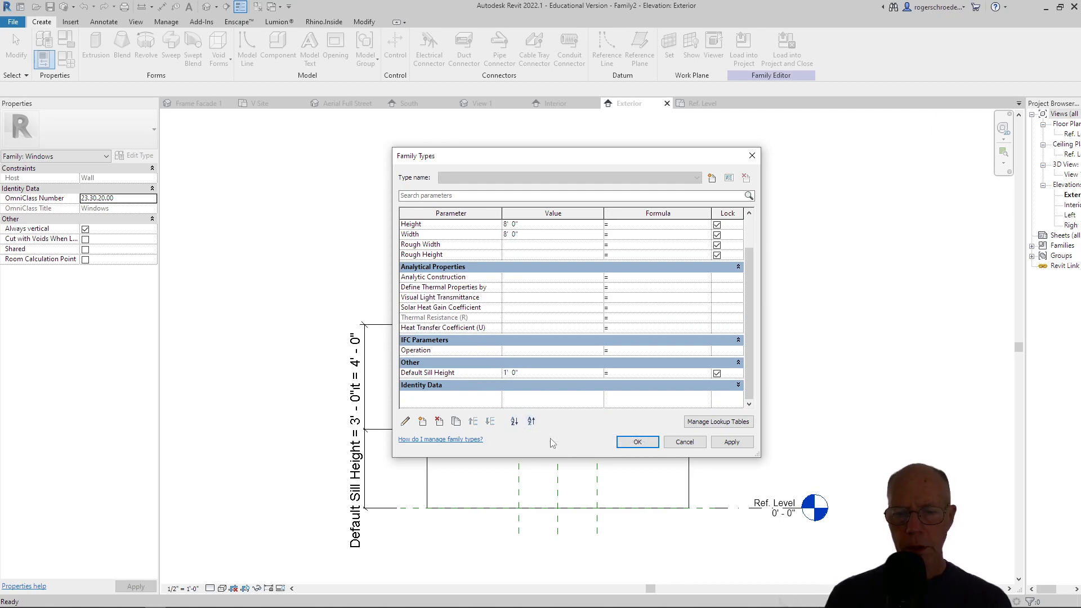
{"action": "left_click", "coordinate": [637, 442]}
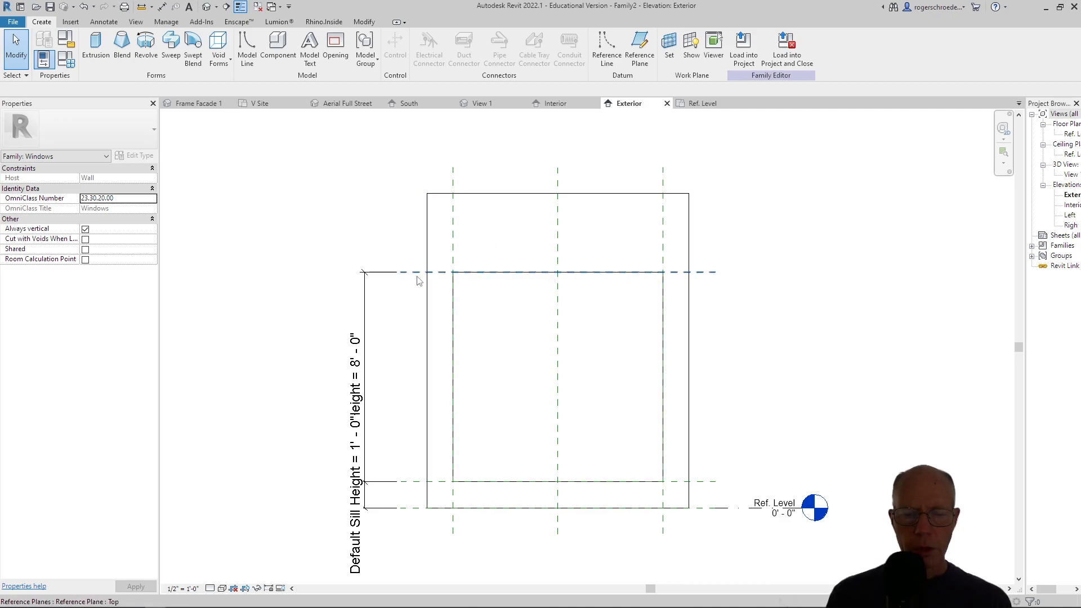
Sketch a horizontal reference line about 11'-11" long above the window opening, extending past both sides of the wall.
{"action": "left_click", "coordinate": [246, 55]}
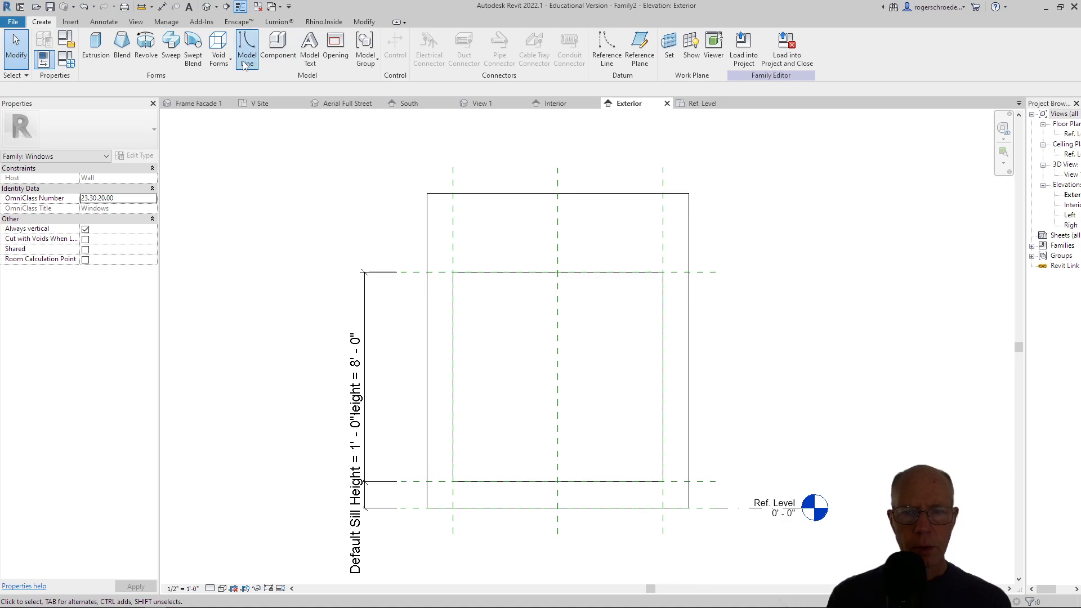
{"action": "left_click", "coordinate": [41, 21]}
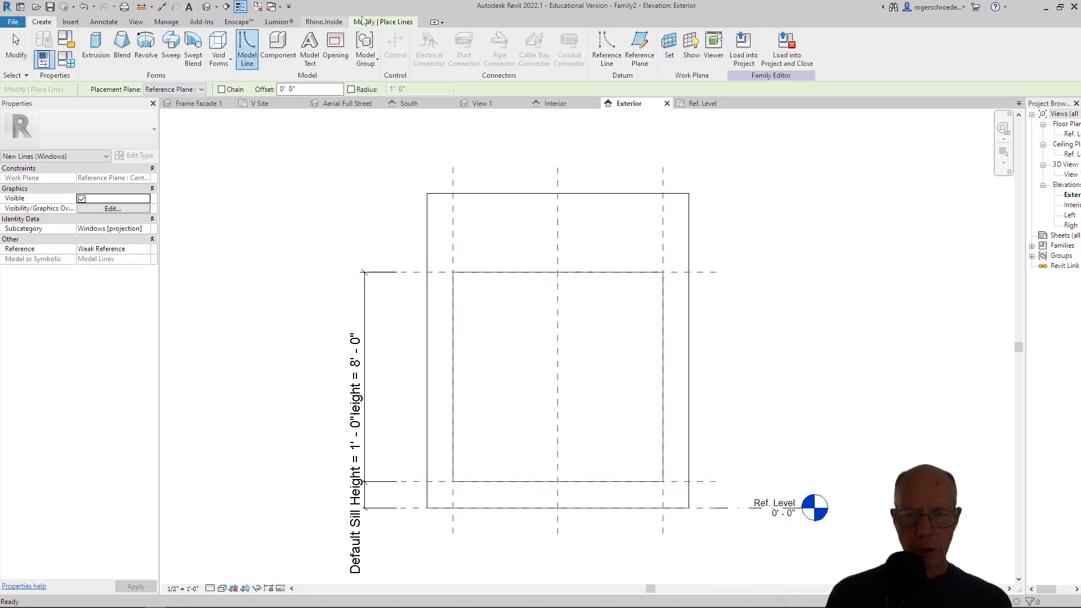
{"action": "left_click", "coordinate": [607, 56]}
{"action": "left_click", "coordinate": [399, 242]}
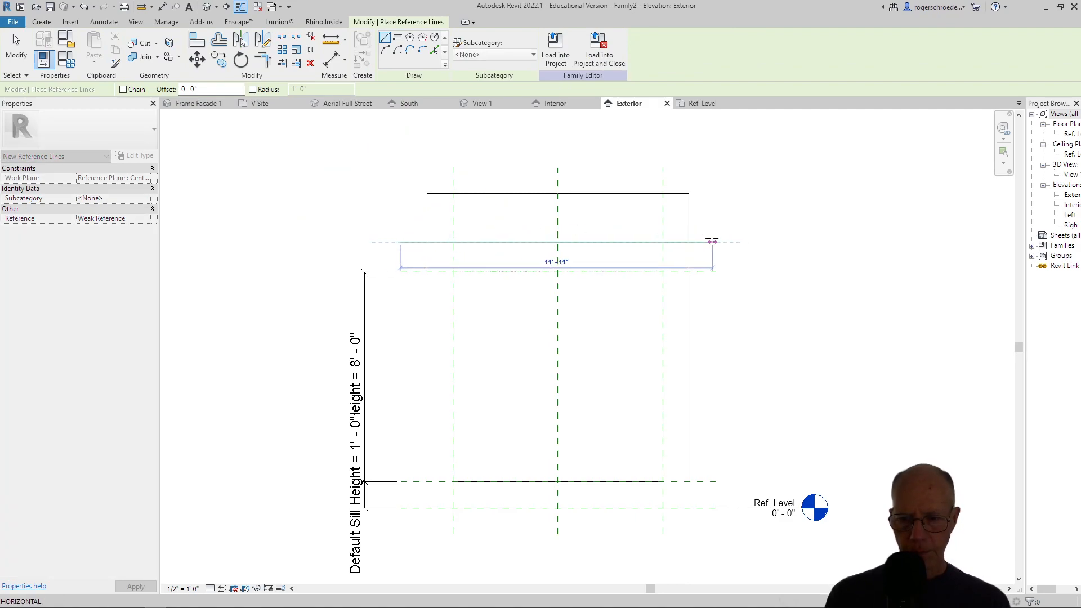
{"action": "left_click", "coordinate": [712, 241]}
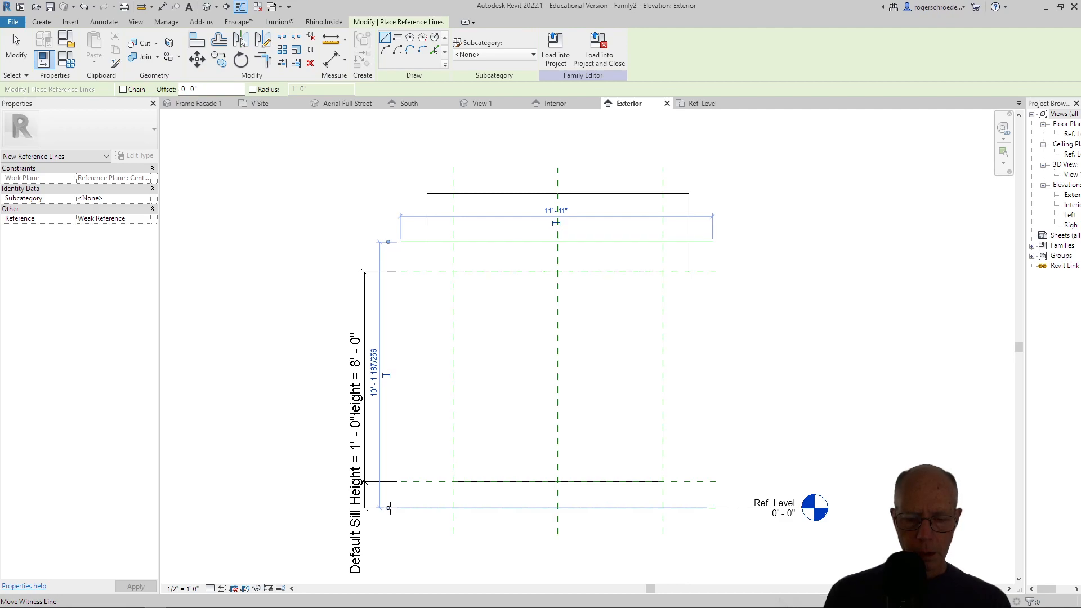
{"action": "left_click", "coordinate": [16, 50]}
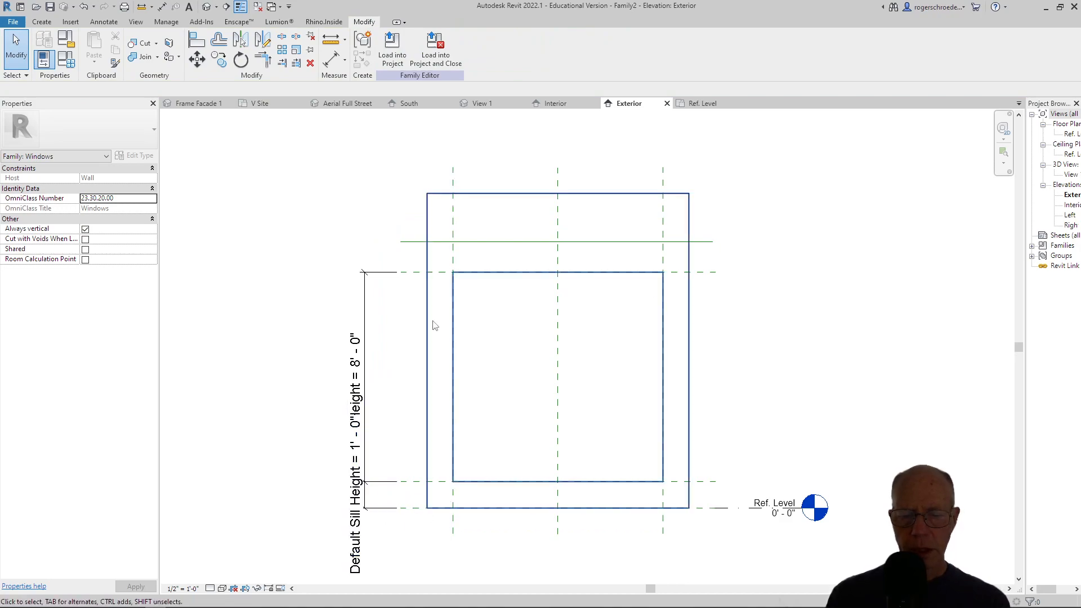
Set the reference line's height above the reference level to 11'.
{"action": "left_click", "coordinate": [436, 246]}
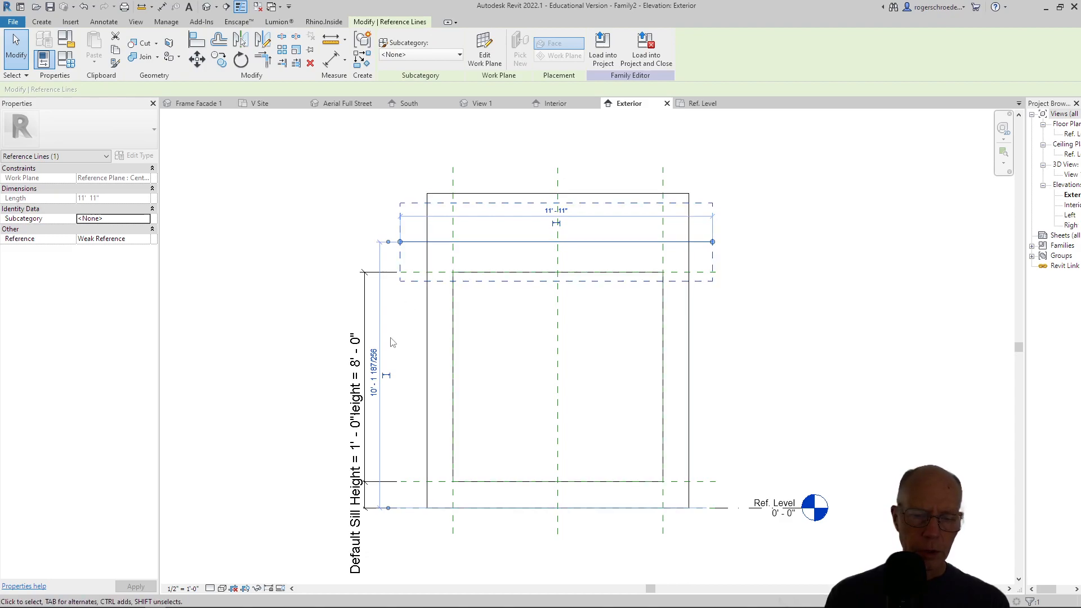
{"action": "left_click", "coordinate": [374, 366]}
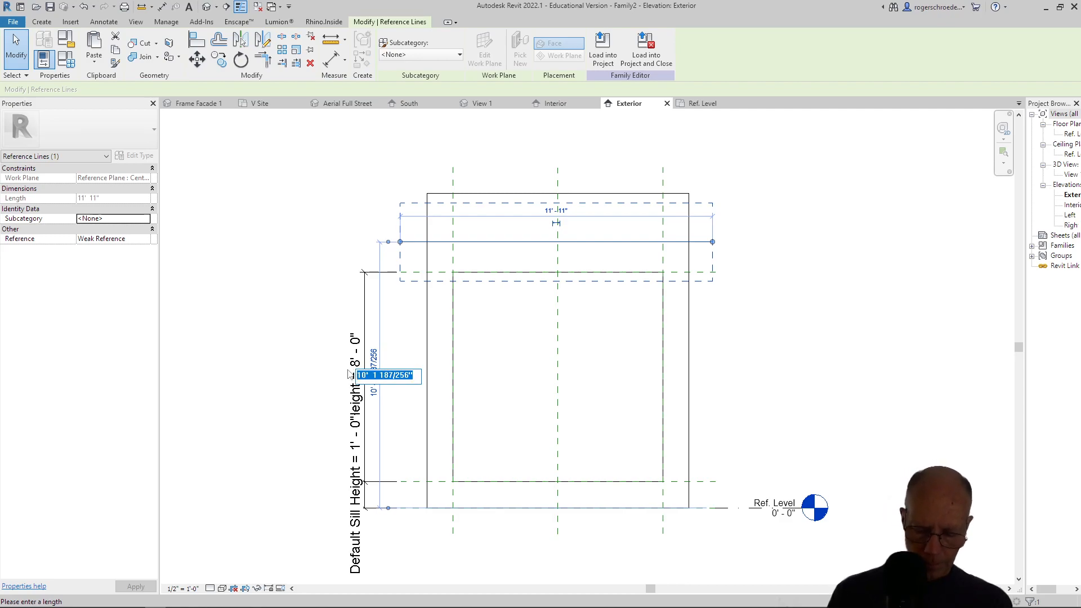
{"action": "type", "text": "11"}
{"action": "key", "text": "Return"}
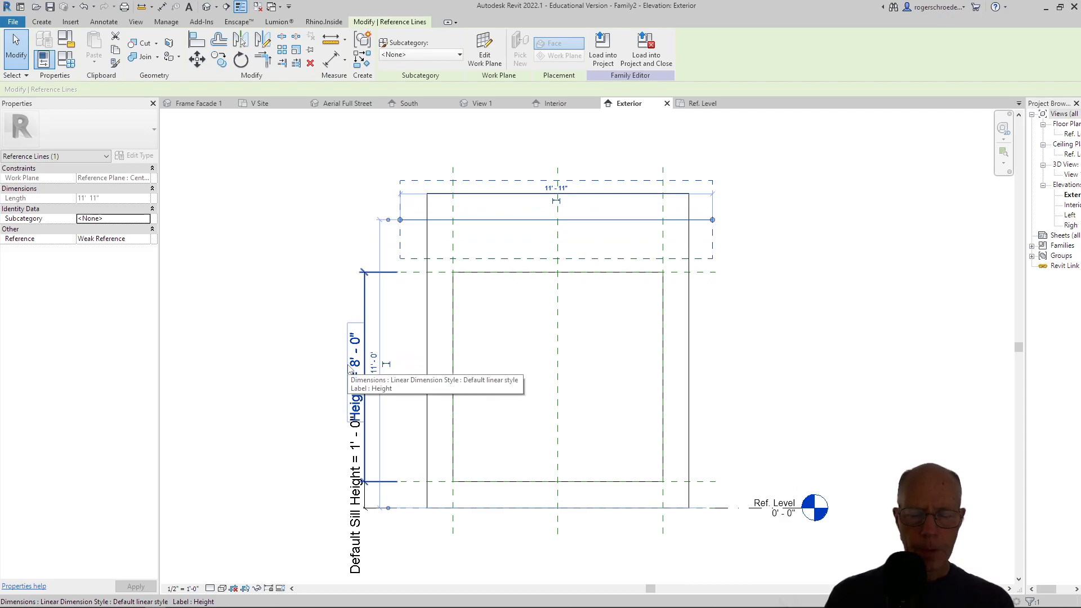
Set the reference line's height above the reference level to 10' and deselect it.
{"action": "left_click", "coordinate": [373, 365]}
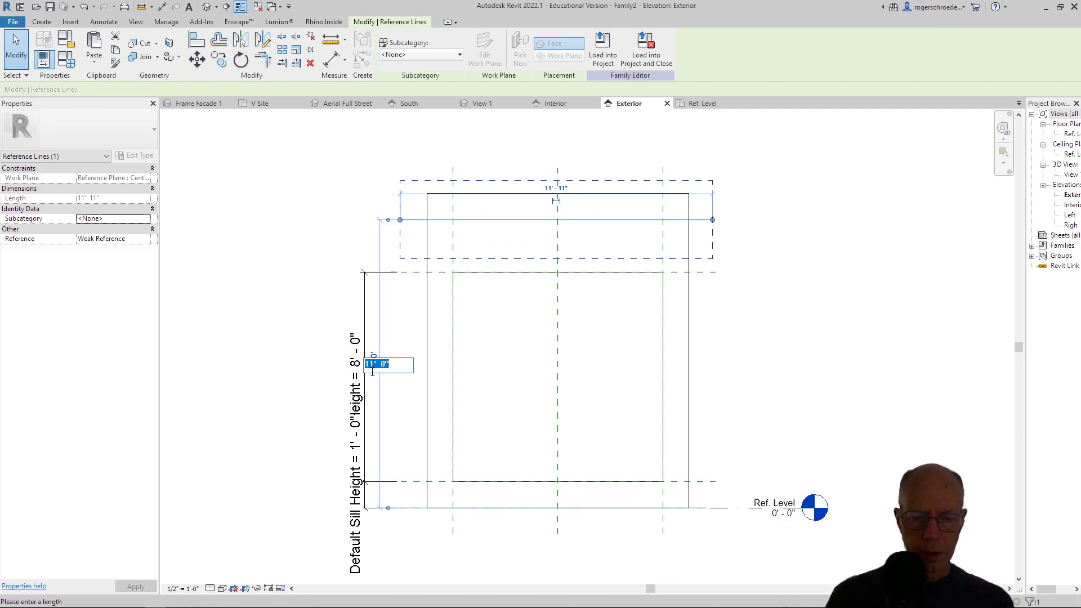
{"action": "type", "text": "10"}
{"action": "key", "text": "Return"}
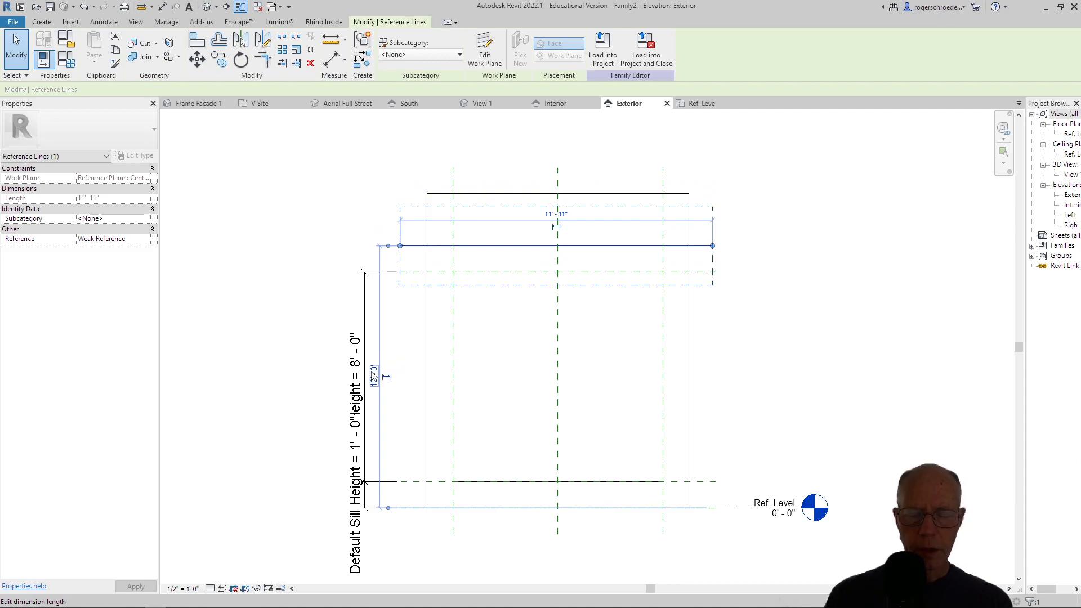
{"action": "left_click", "coordinate": [253, 250]}
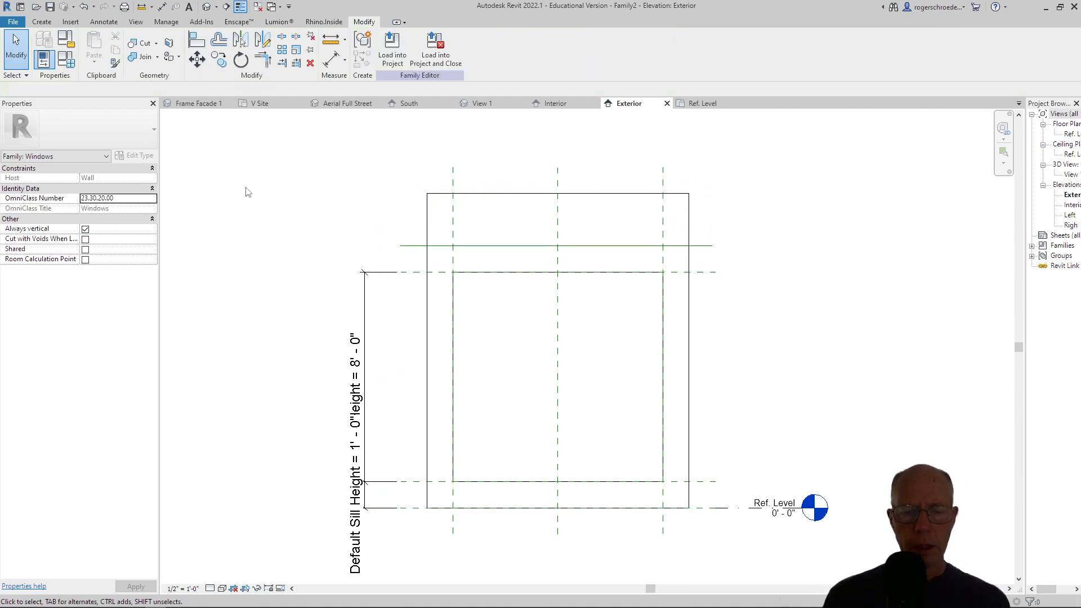
Add an aligned dimension between the reference line and the reference level beside the wall, and lock it.
{"action": "left_click", "coordinate": [330, 63]}
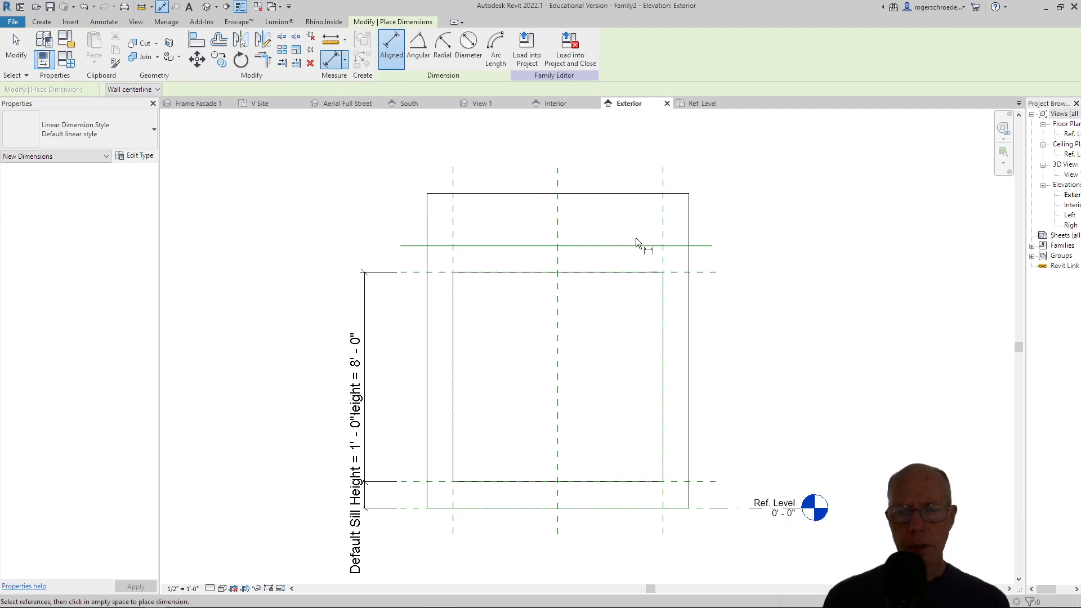
{"action": "left_click", "coordinate": [708, 250]}
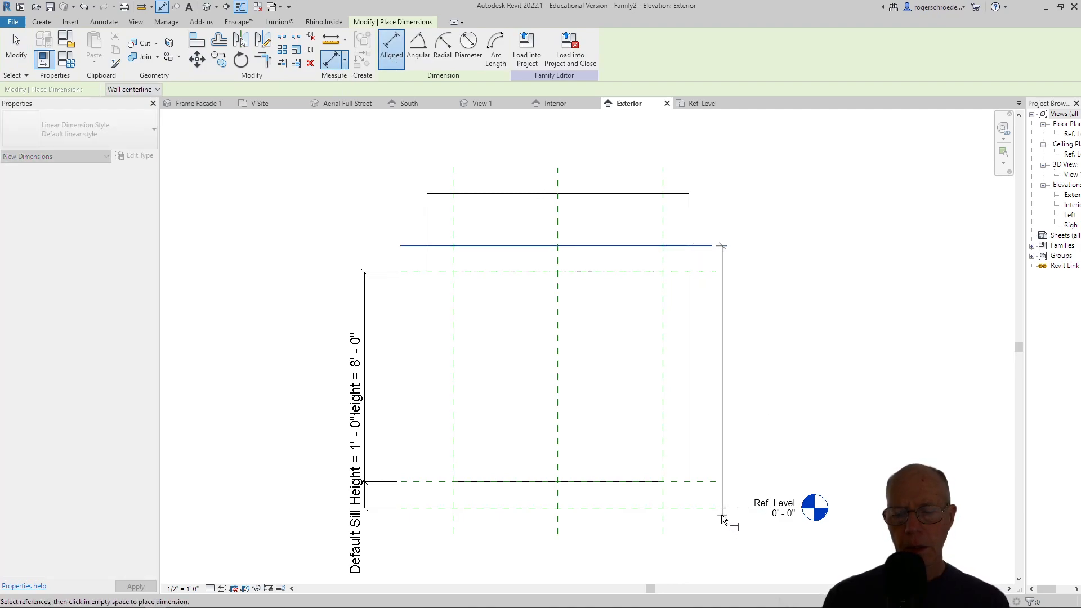
{"action": "left_click", "coordinate": [703, 509]}
{"action": "left_click", "coordinate": [754, 450]}
{"action": "left_click", "coordinate": [801, 377]}
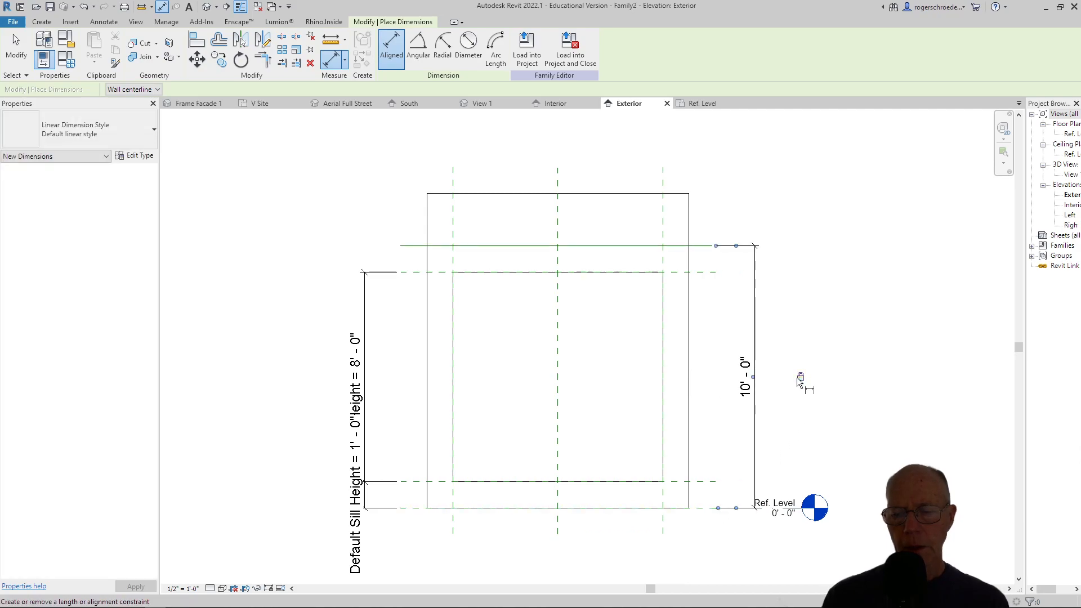
{"action": "left_click", "coordinate": [16, 50]}
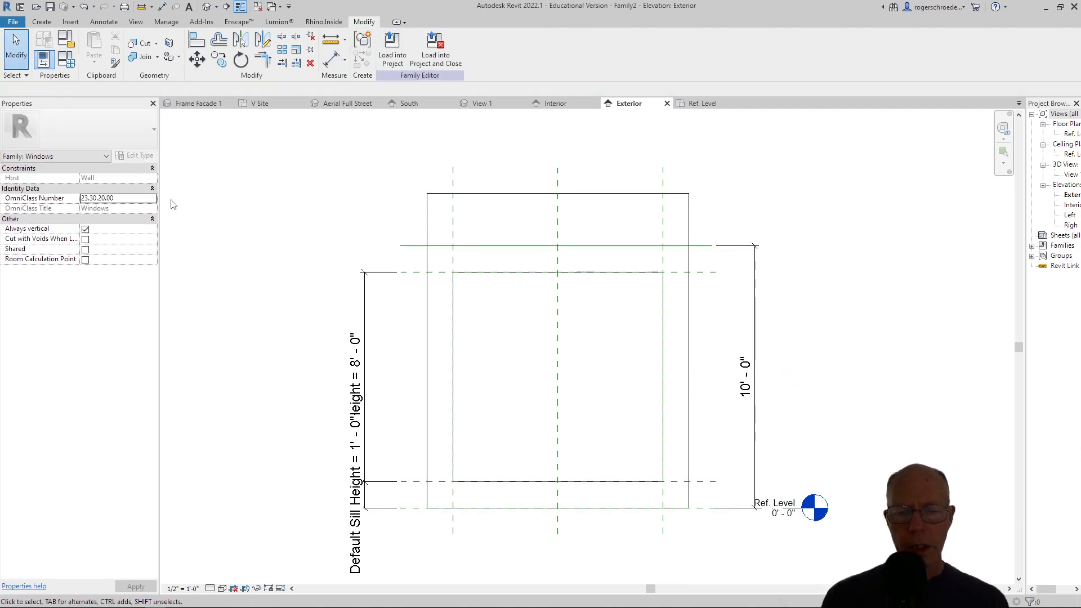
In the Ref. Level plan, begin an extrusion with a 1'-2" line along the wall's exterior face, ending at the wall's left end.
{"action": "left_click", "coordinate": [699, 103]}
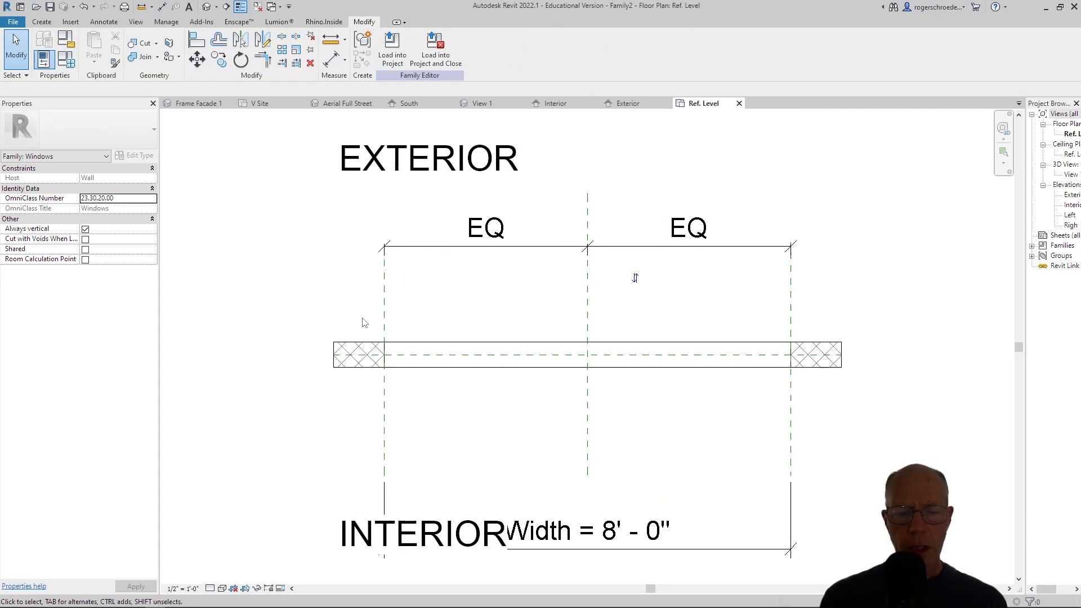
{"action": "left_click", "coordinate": [355, 347]}
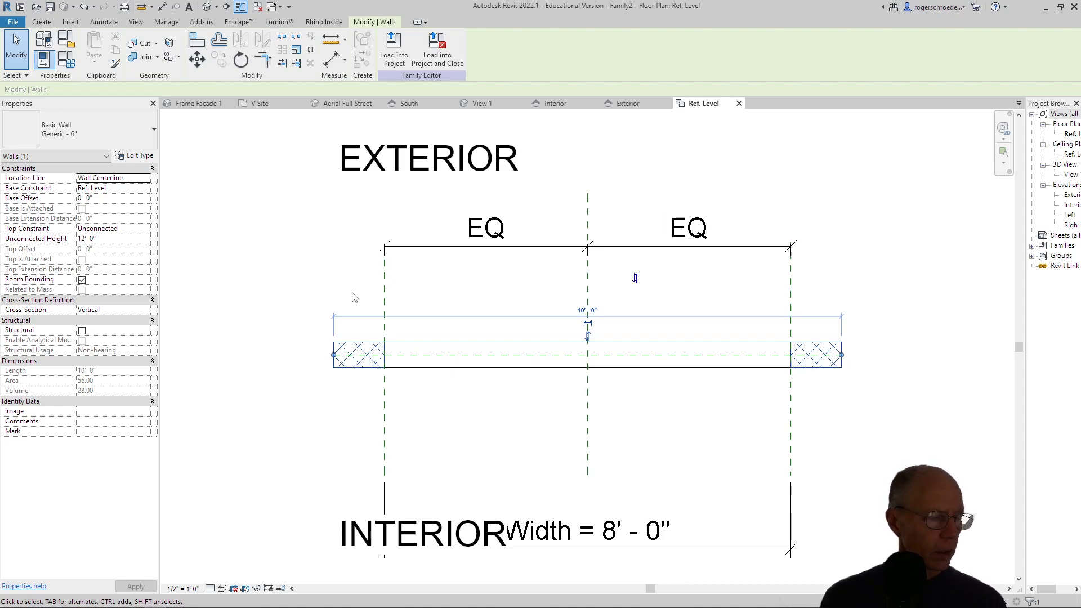
{"action": "scroll", "coordinate": [287, 319], "scroll_direction": "up", "scroll_amount": 3}
{"action": "scroll", "coordinate": [289, 348], "scroll_direction": "up", "scroll_amount": 2}
{"action": "middle_click_drag", "start_coordinate": [295, 353], "coordinate": [324, 355]}
{"action": "scroll", "coordinate": [324, 356], "scroll_direction": "down", "scroll_amount": 1}
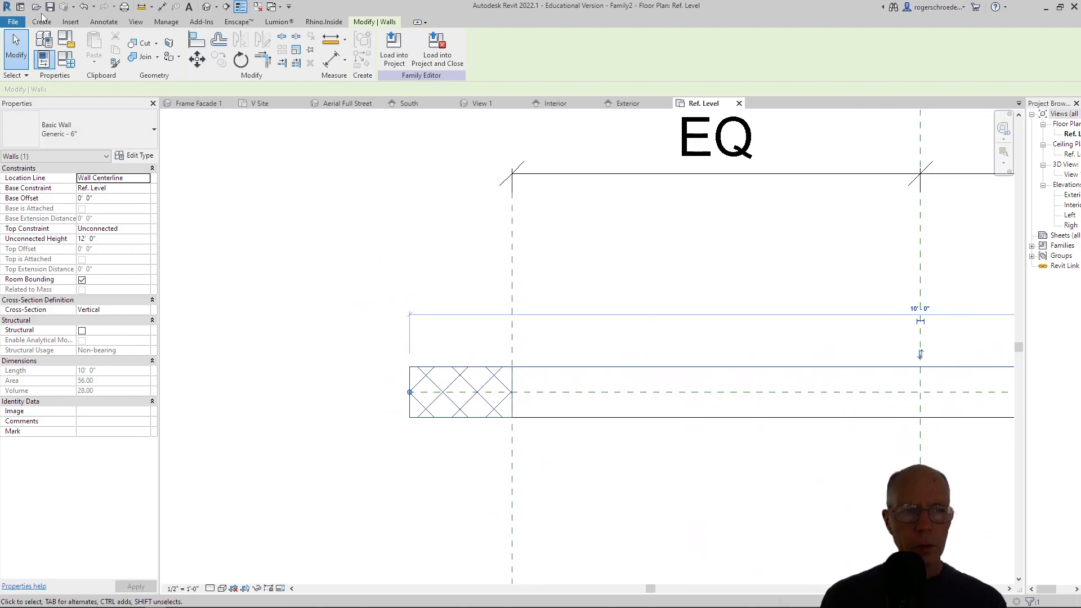
{"action": "left_click", "coordinate": [42, 22]}
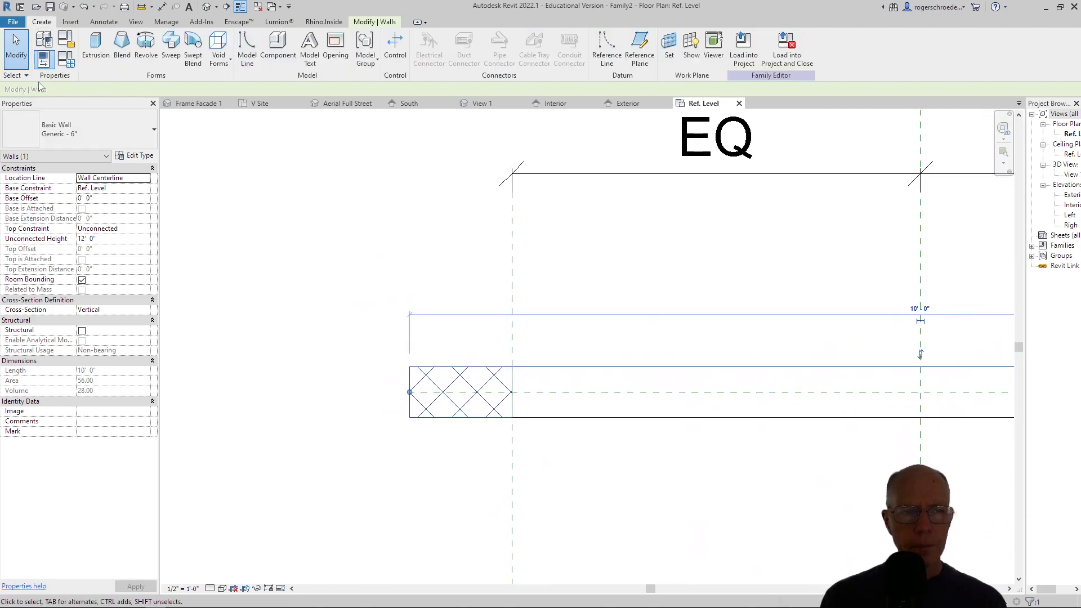
{"action": "left_click", "coordinate": [96, 46]}
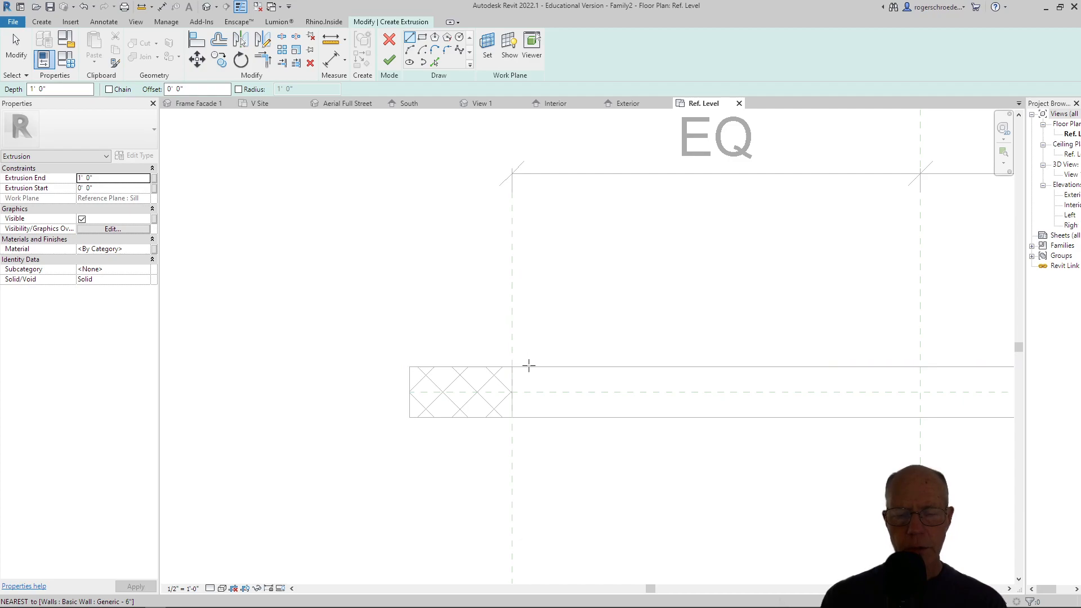
{"action": "left_click", "coordinate": [529, 367]}
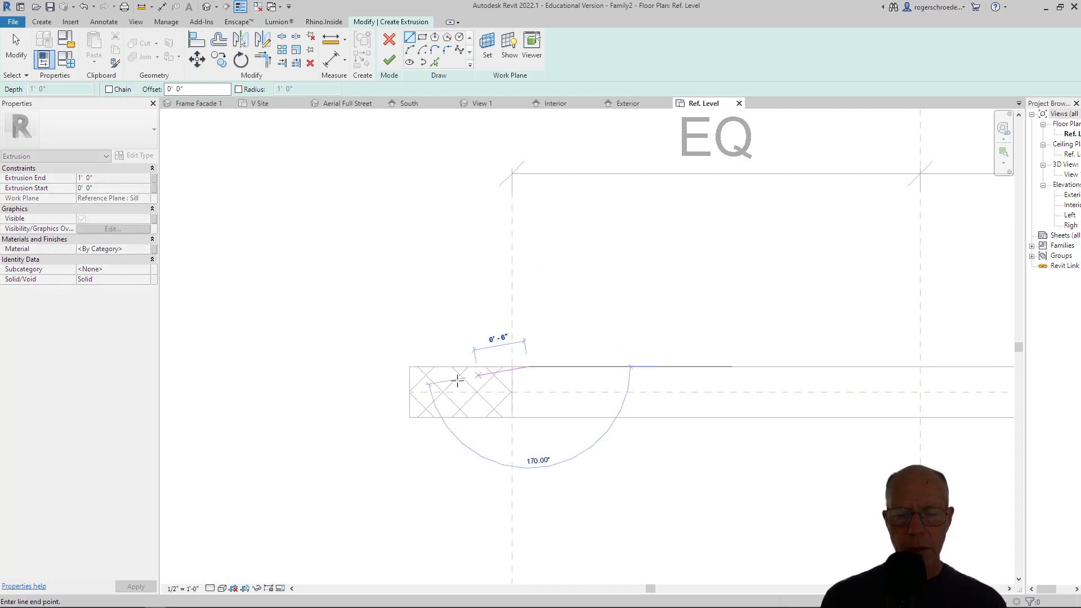
{"action": "left_click", "coordinate": [409, 366]}
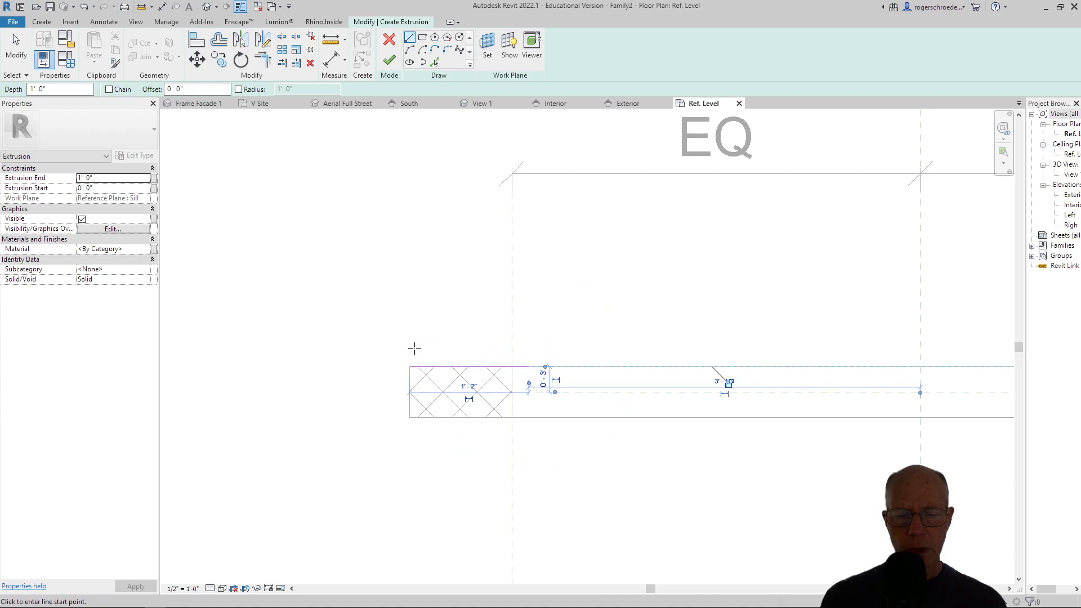
Draw a 2" vertical line at the wall's left end and a 6" one at the baseline's other end, both away from the exterior face.
{"action": "left_click", "coordinate": [411, 367]}
{"action": "left_click", "coordinate": [410, 367]}
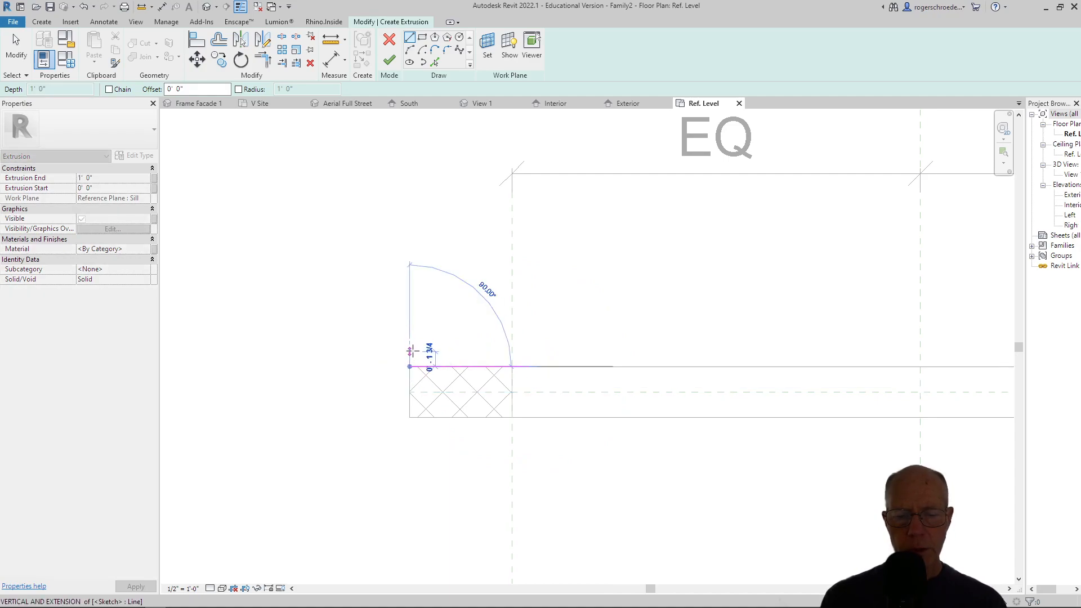
{"action": "left_click", "coordinate": [411, 350]}
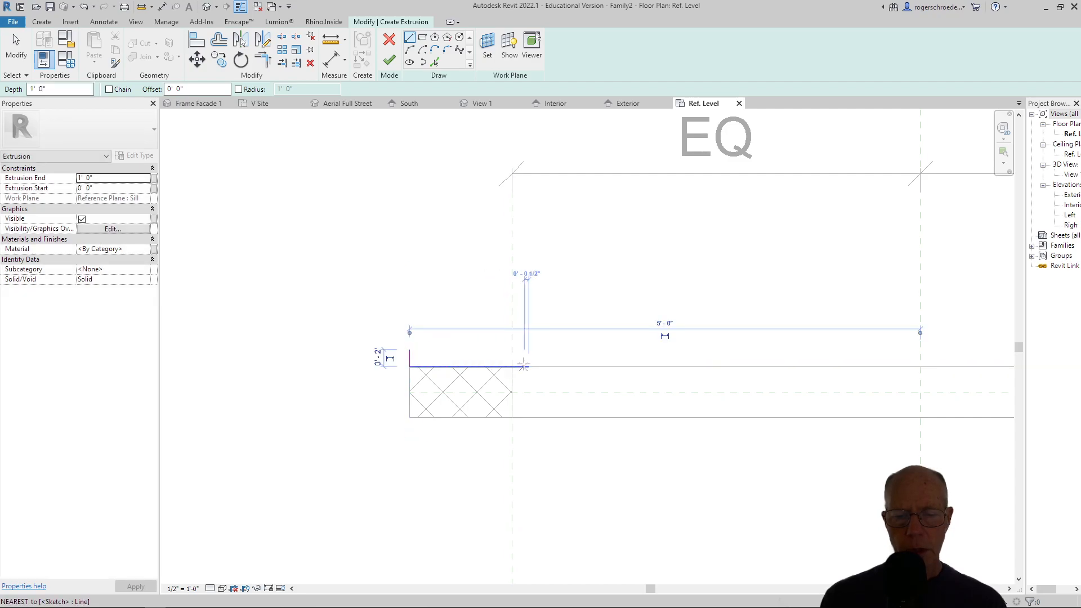
{"action": "left_click", "coordinate": [528, 366]}
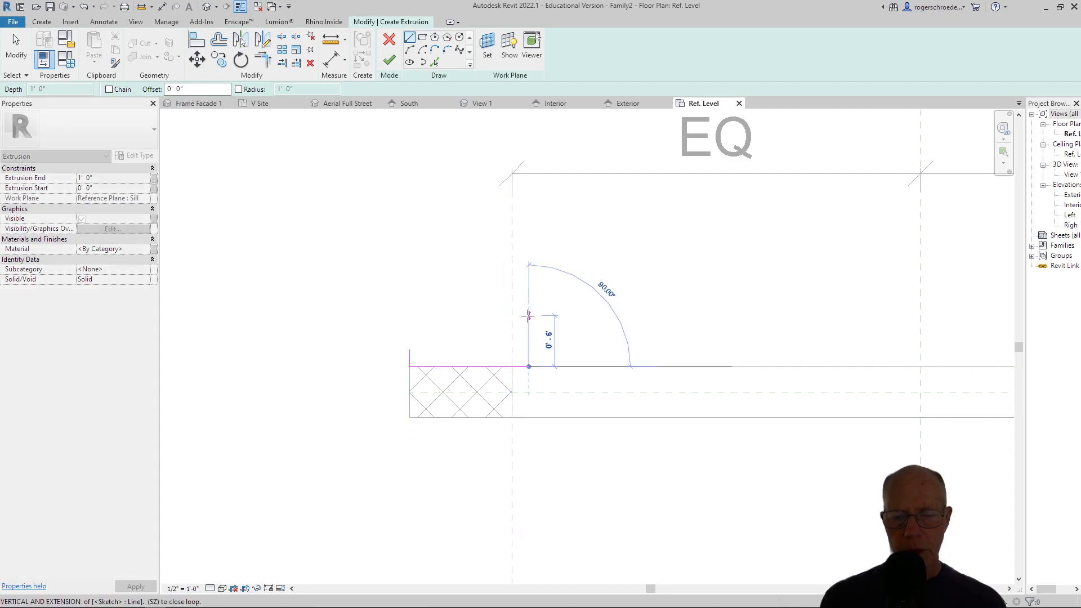
{"action": "left_click", "coordinate": [528, 315]}
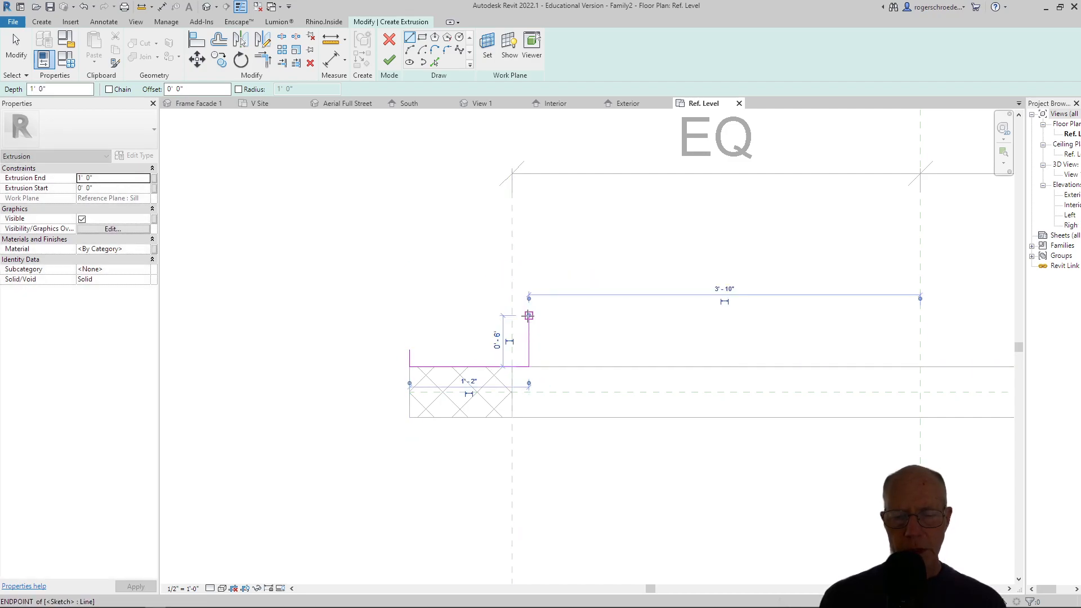
Add a 1" horizontal line inward from the free end of each vertical profile line.
{"action": "left_click", "coordinate": [528, 316]}
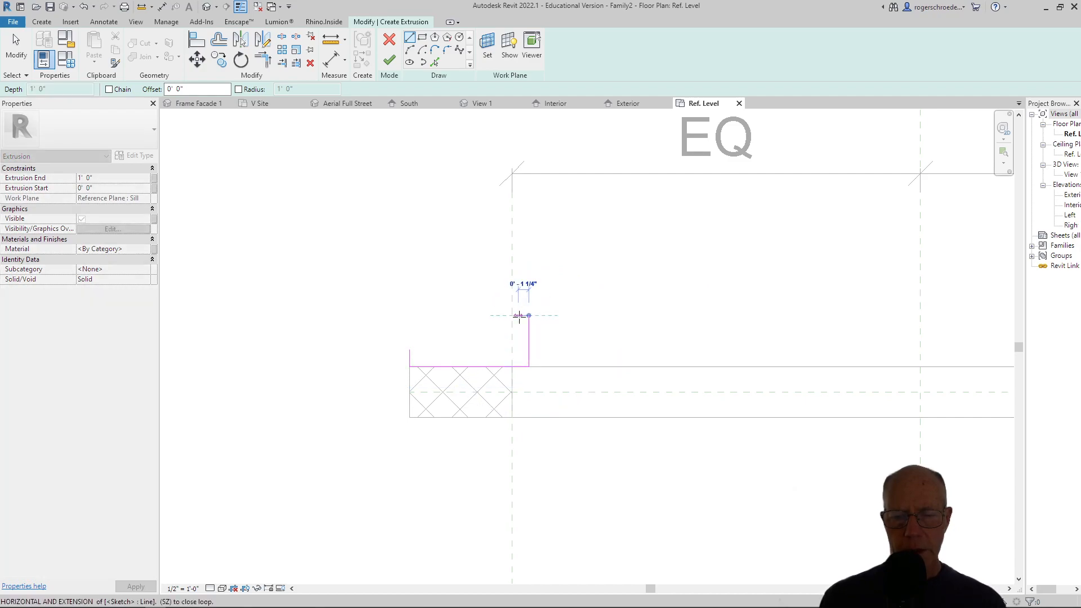
{"action": "left_click", "coordinate": [521, 315]}
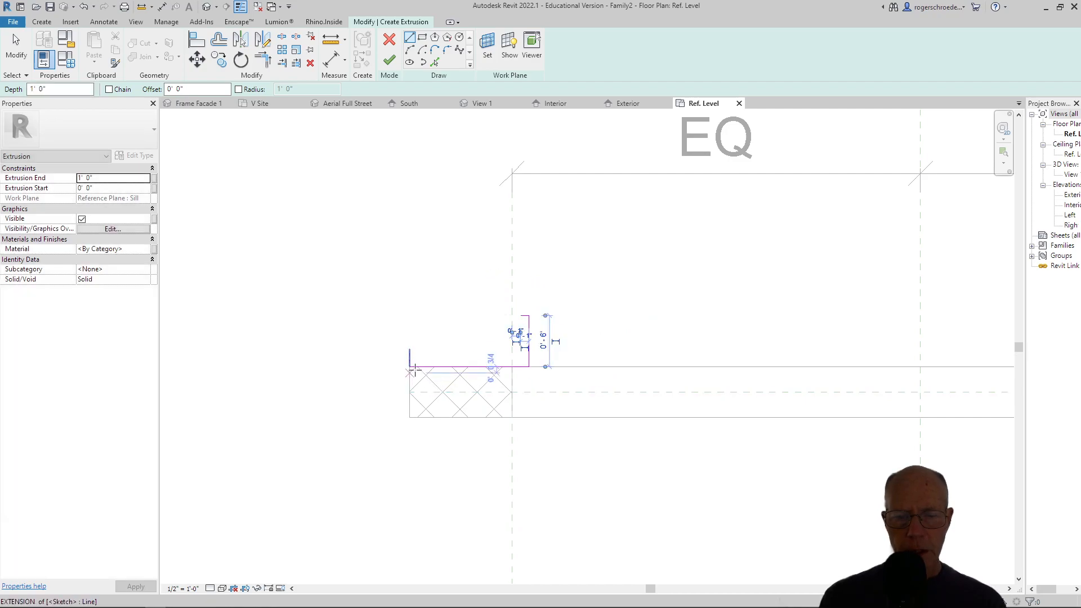
{"action": "left_click", "coordinate": [410, 350]}
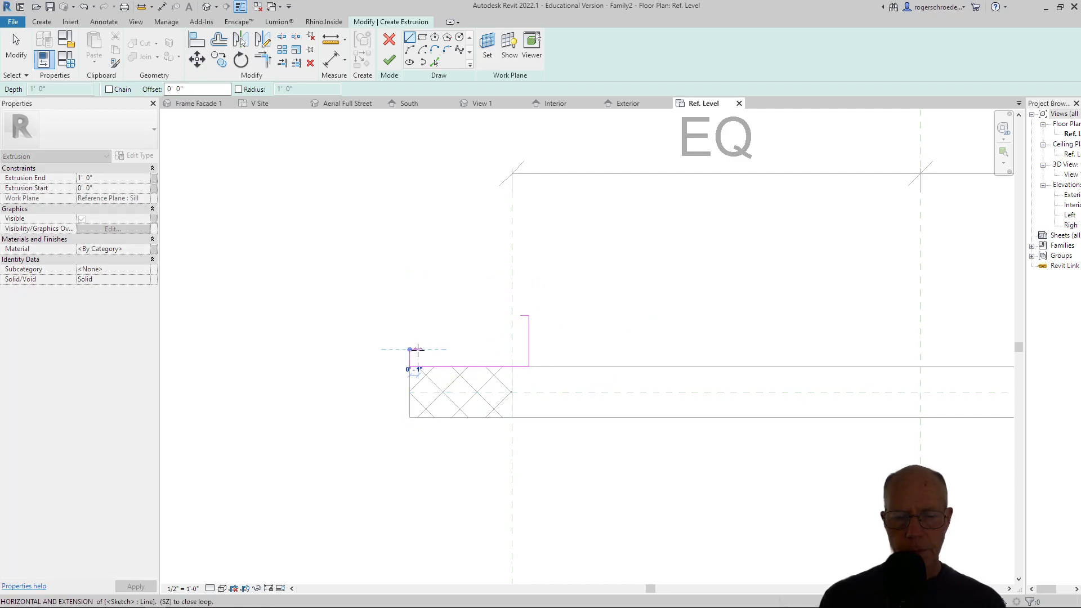
{"action": "left_click", "coordinate": [417, 349]}
Close the profile with a concave start-end-radius arc of 1'-8" radius between the two short lines, tangent to the lower one.
{"action": "left_click", "coordinate": [409, 49]}
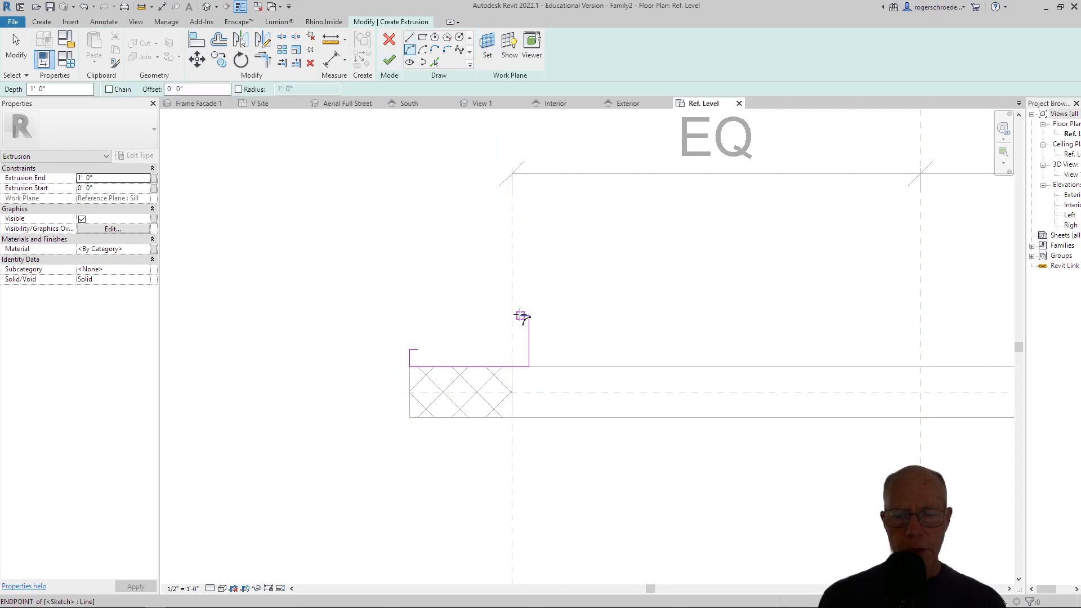
{"action": "left_click", "coordinate": [521, 316]}
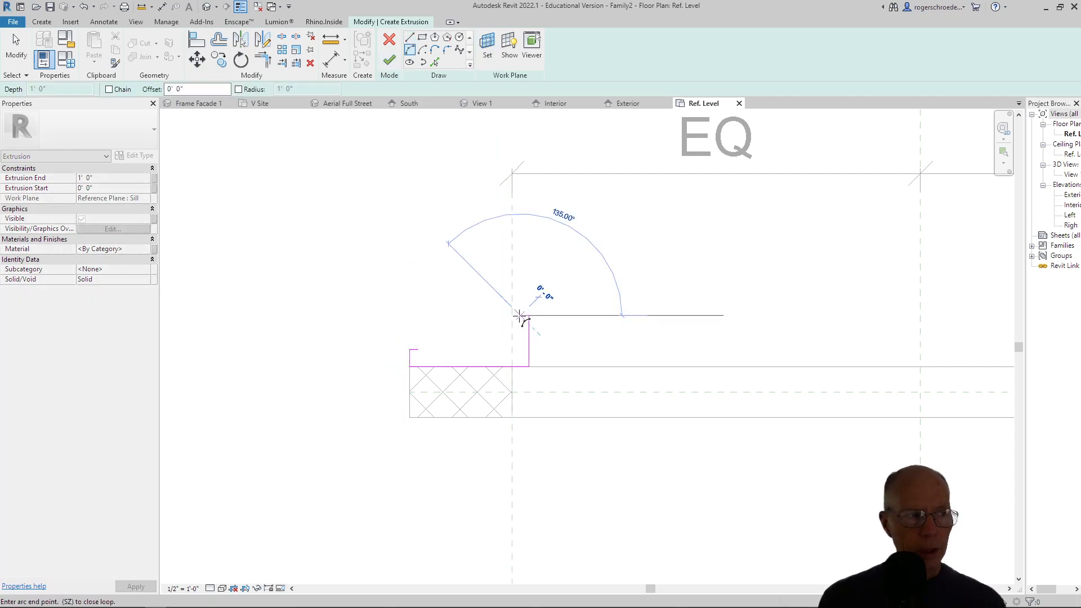
{"action": "left_click", "coordinate": [418, 350]}
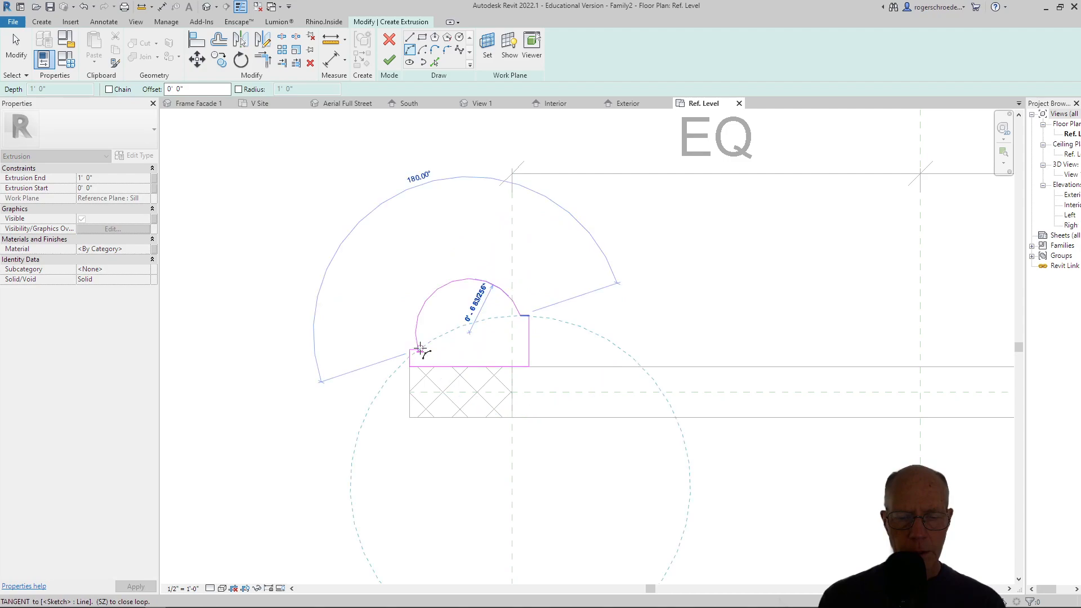
{"action": "left_click", "coordinate": [474, 342]}
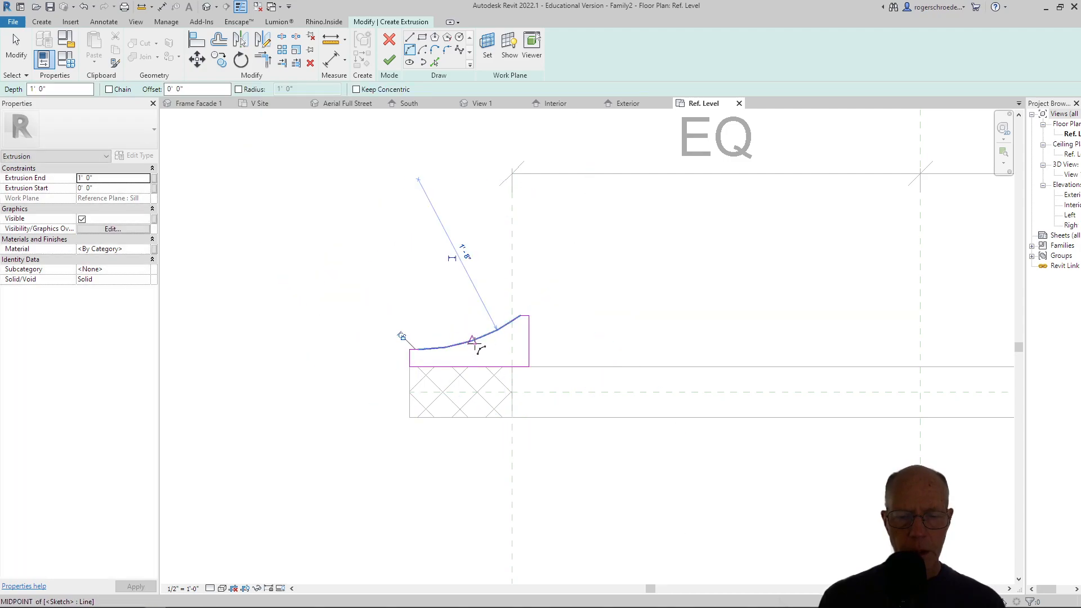
{"action": "left_click", "coordinate": [15, 62]}
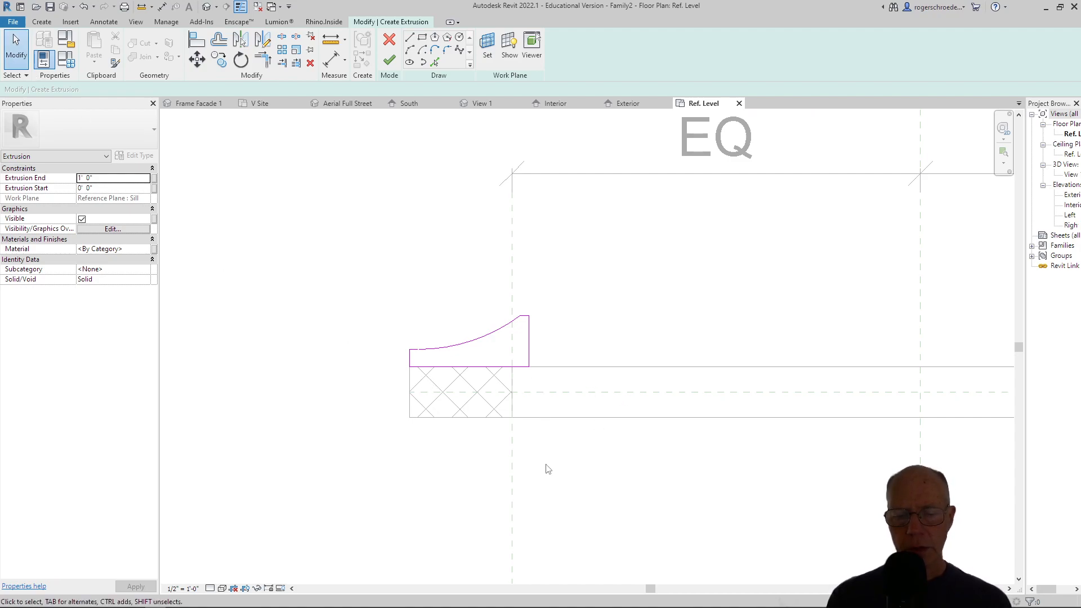
Sketch a rectangle 2" wide and about 1' long from just inside the exterior face past the interior face, along the left opening reference plane.
{"action": "left_click", "coordinate": [424, 40]}
{"action": "scroll", "coordinate": [547, 431], "scroll_direction": "up", "scroll_amount": 1}
{"action": "scroll", "coordinate": [549, 433], "scroll_direction": "up", "scroll_amount": 4}
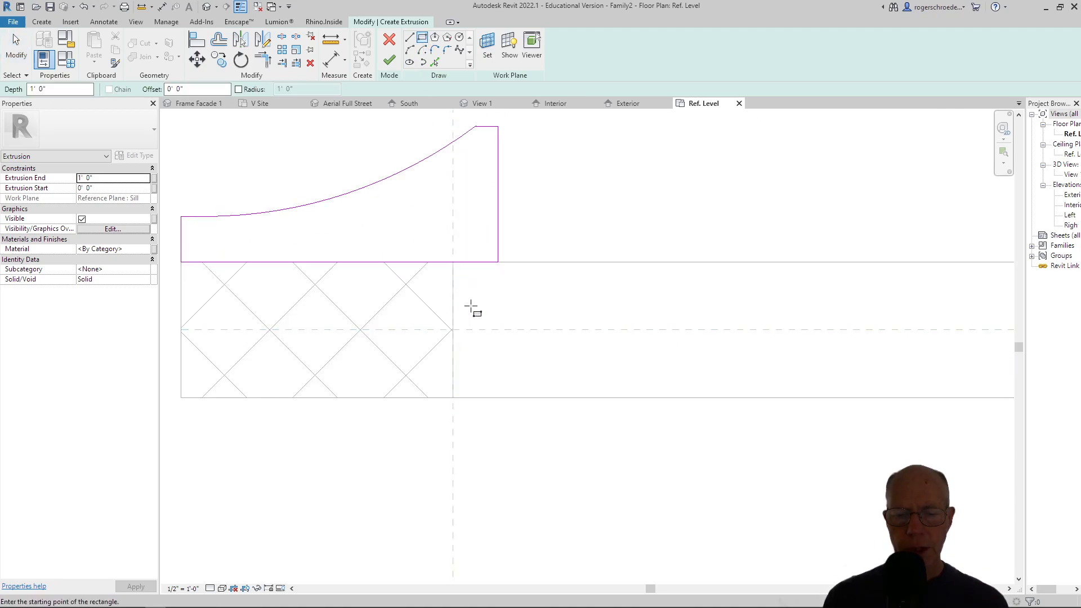
{"action": "left_click", "coordinate": [498, 272]}
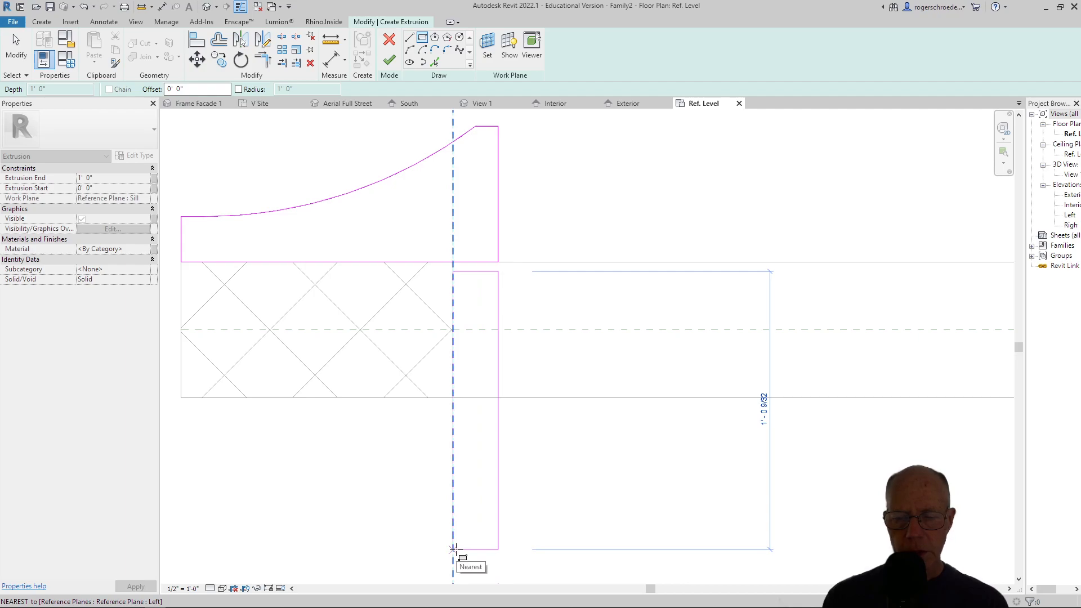
{"action": "left_click", "coordinate": [453, 549]}
{"action": "key", "text": "Escape"}
{"action": "key", "text": "Escape"}
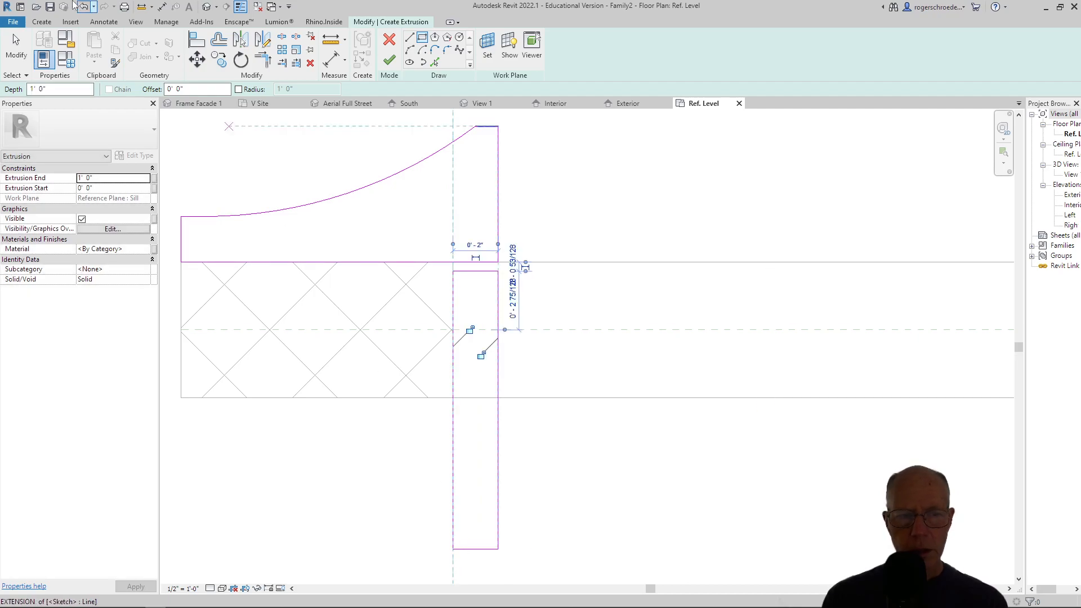
Set the rectangle's length to 12" by adjusting its interior-side edge, and deselect it.
{"action": "left_click", "coordinate": [483, 550]}
{"action": "left_click", "coordinate": [428, 419]}
{"action": "type", "text": "1"}
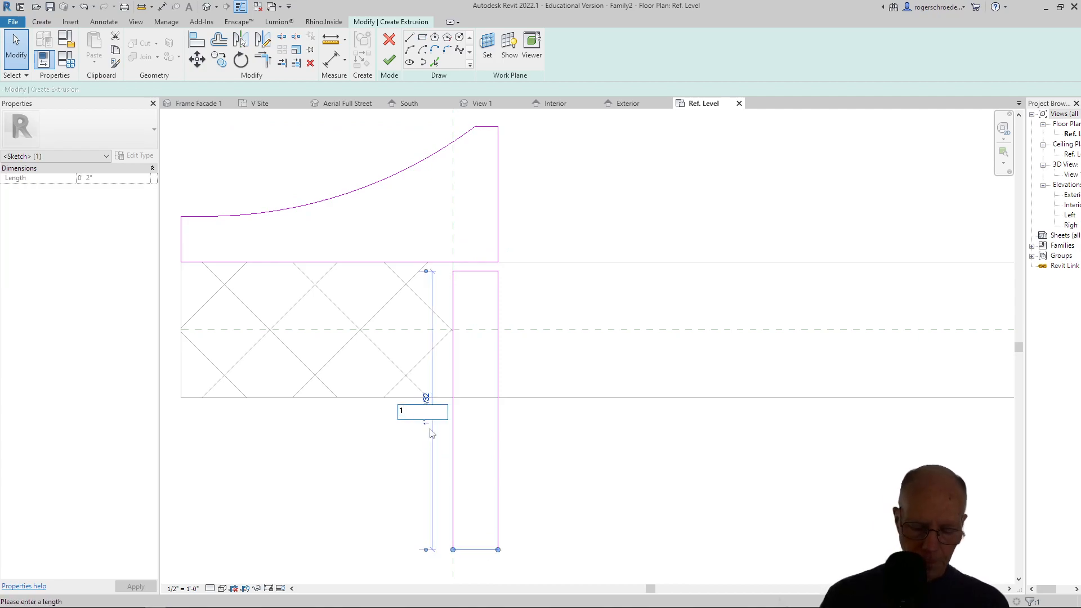
{"action": "key", "text": "Return"}
{"action": "left_click", "coordinate": [427, 283]}
{"action": "left_click", "coordinate": [416, 283]}
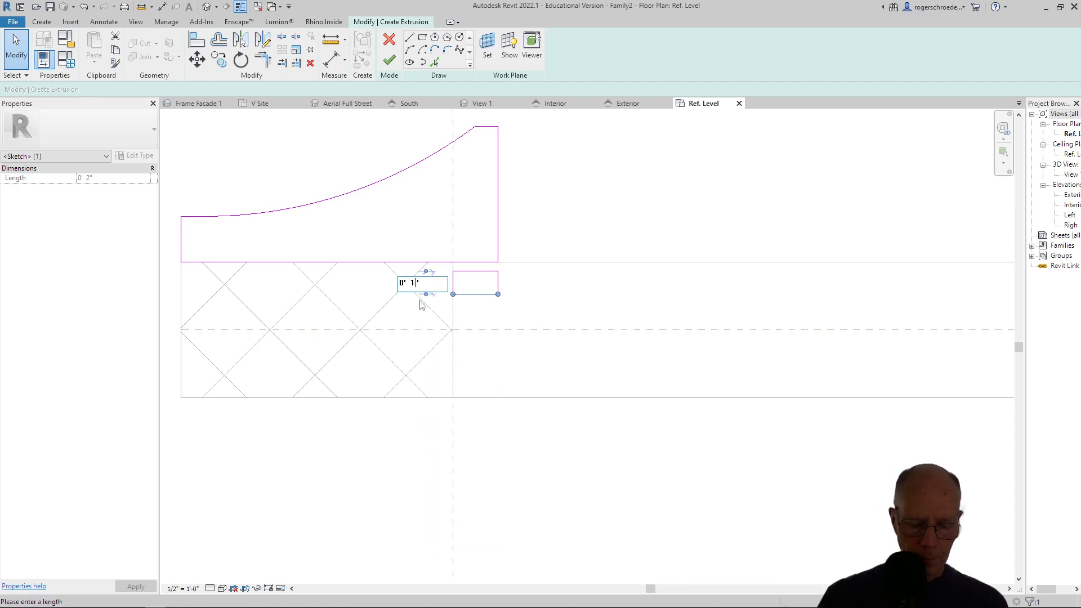
{"action": "type", "text": "2"}
{"action": "key", "text": "Return"}
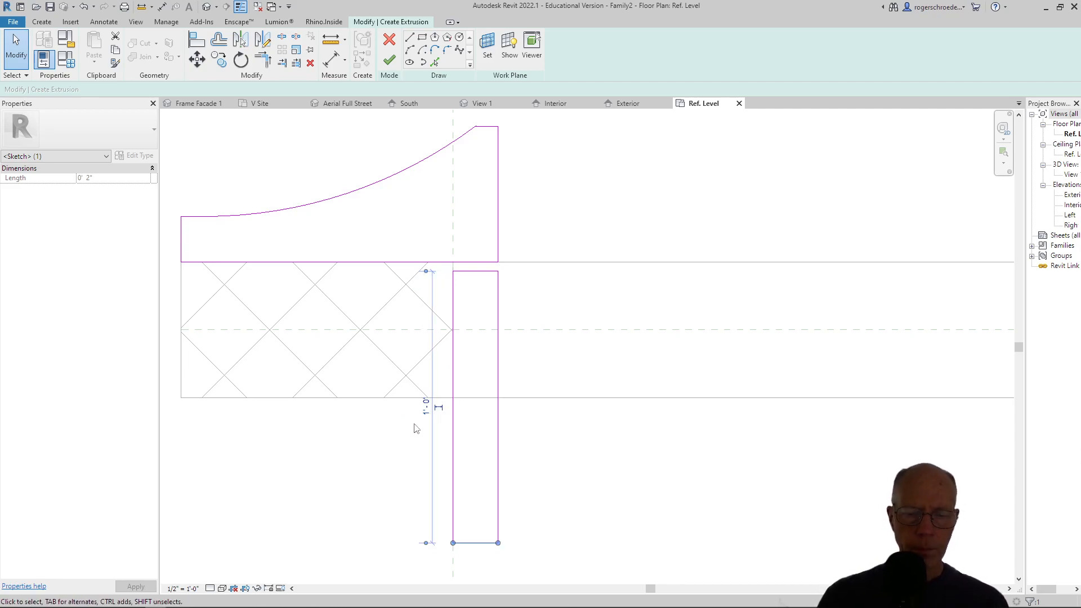
{"action": "scroll", "coordinate": [349, 457], "scroll_direction": "down", "scroll_amount": 3}
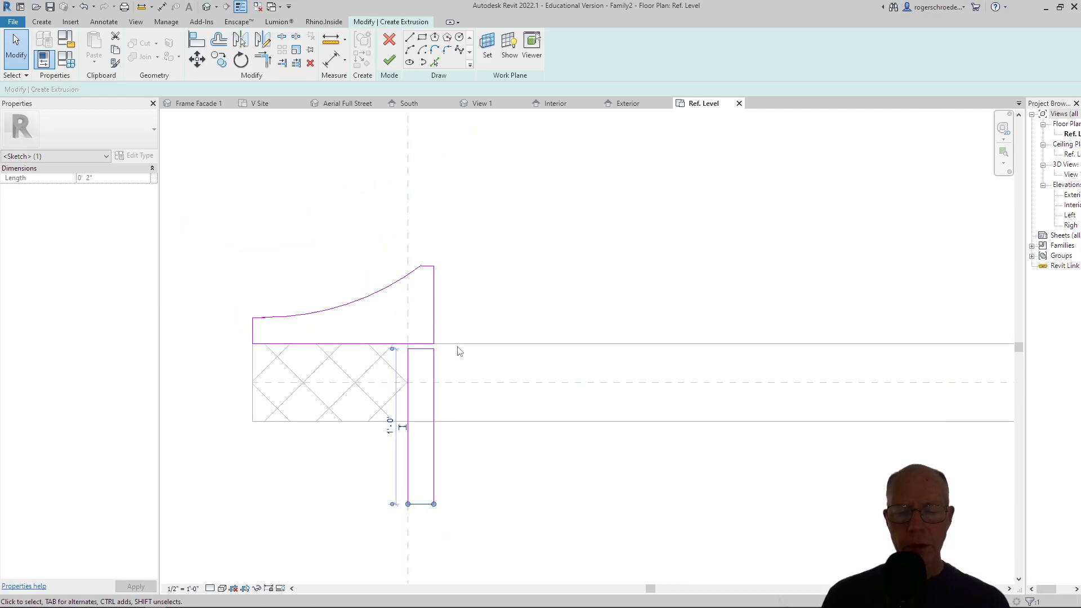
{"action": "left_click", "coordinate": [321, 246]}
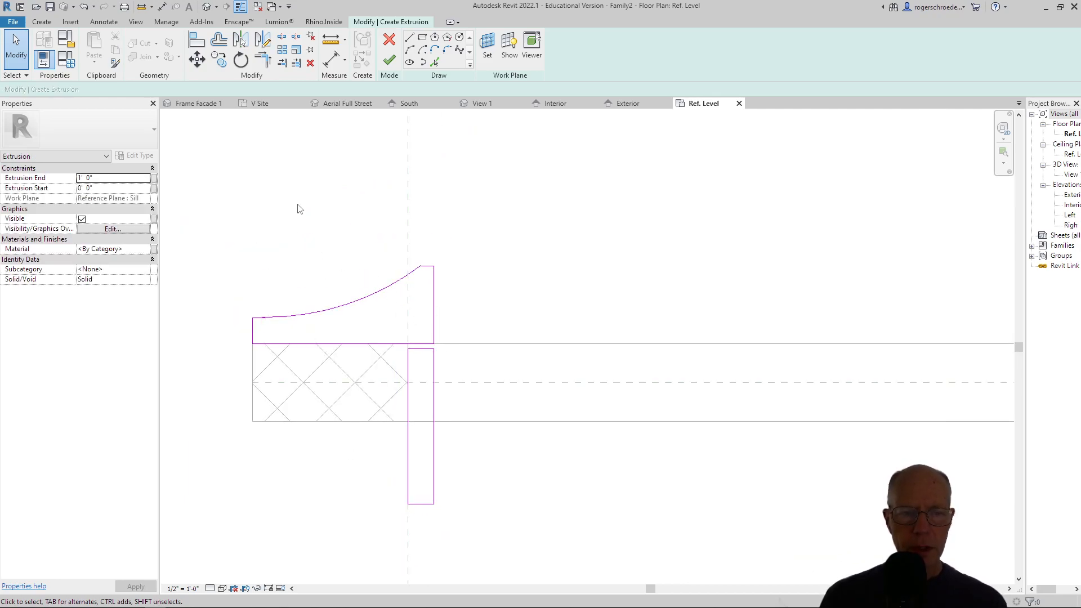
Create a new material named Terra1 for the extrusion.
{"action": "left_click", "coordinate": [148, 249]}
{"action": "scroll", "coordinate": [83, 315], "scroll_direction": "down", "scroll_amount": 1}
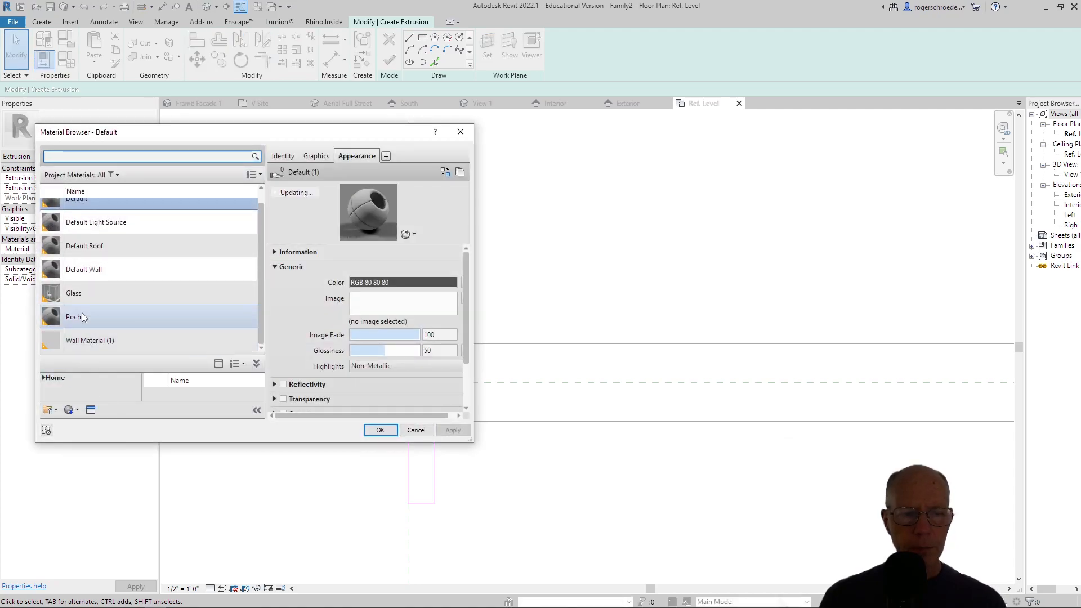
{"action": "left_click", "coordinate": [70, 410]}
{"action": "left_click", "coordinate": [78, 424]}
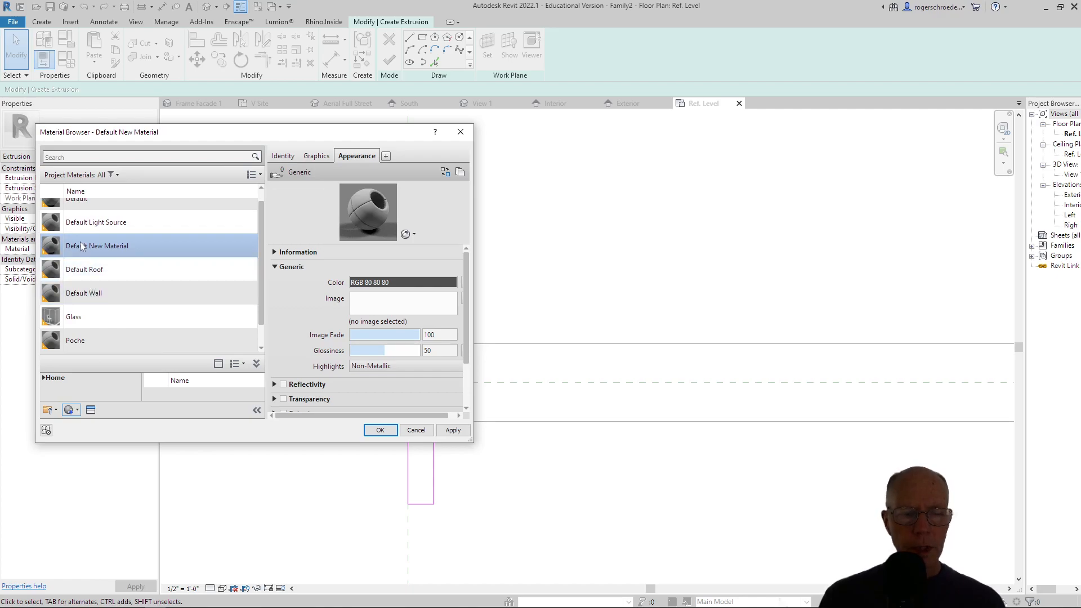
{"action": "right_click", "coordinate": [82, 246]}
{"action": "left_click", "coordinate": [109, 274]}
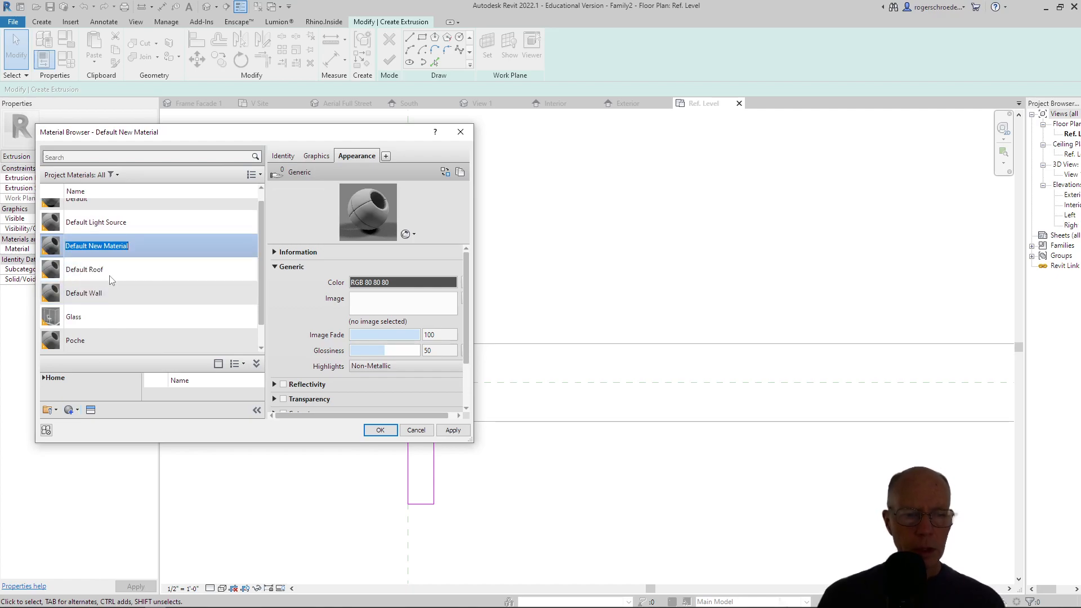
{"action": "type", "text": "Terra1"}
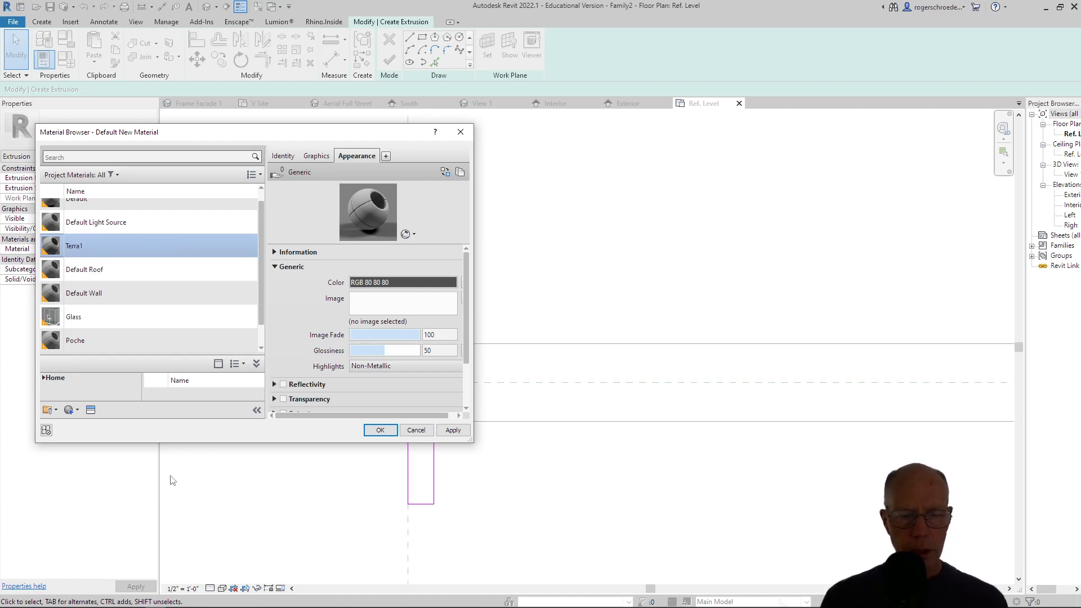
Replace Terra1's appearance with the Sandy Taupe asset from the Ceramic Porcelain appearance library.
{"action": "left_click", "coordinate": [91, 411]}
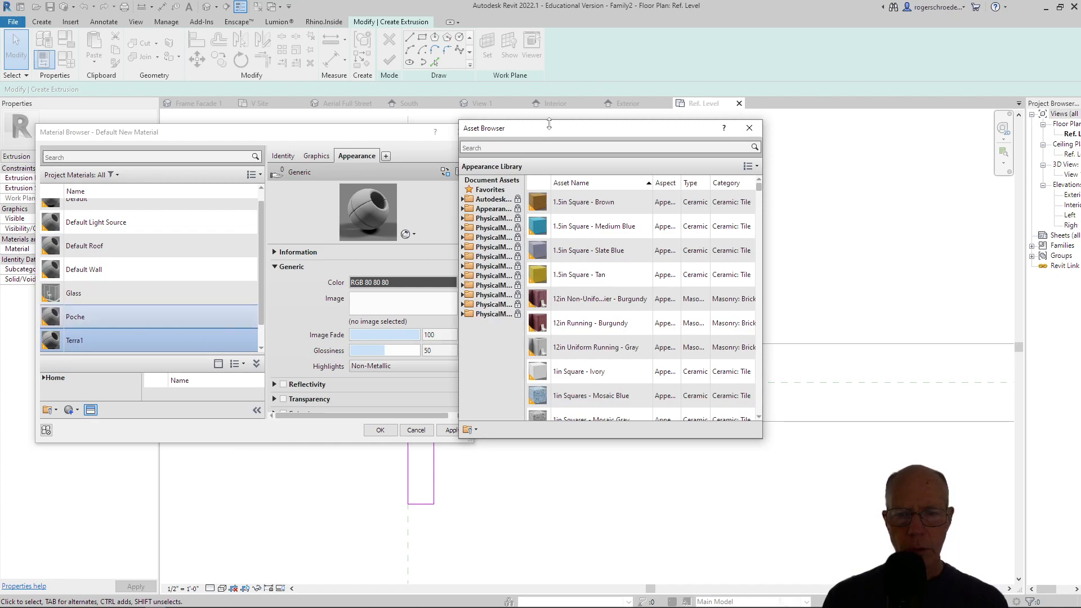
{"action": "left_click", "coordinate": [462, 210]}
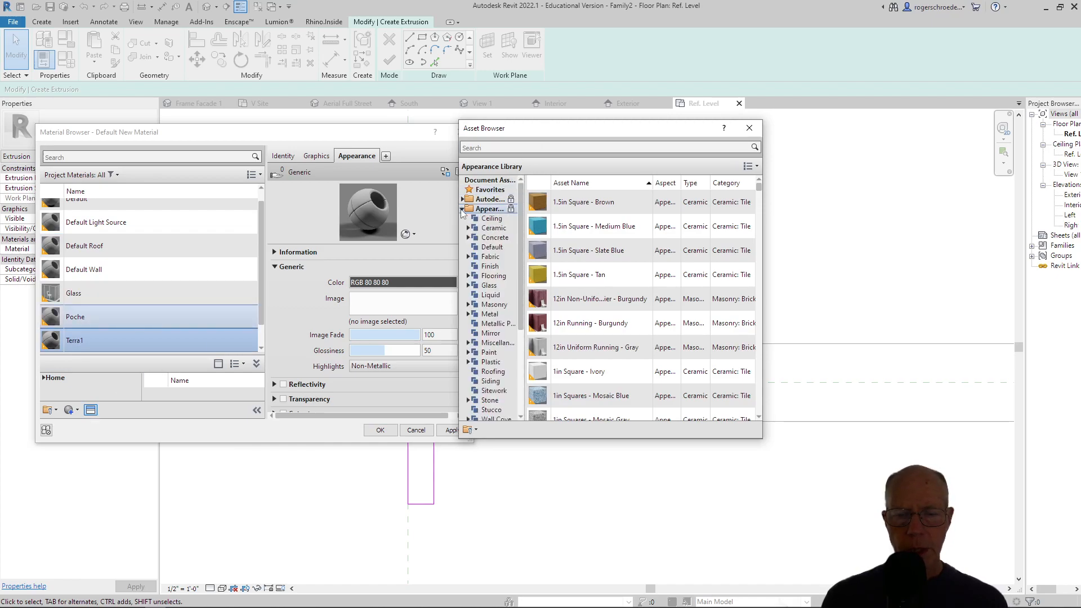
{"action": "left_click", "coordinate": [469, 228]}
{"action": "left_click", "coordinate": [493, 238]}
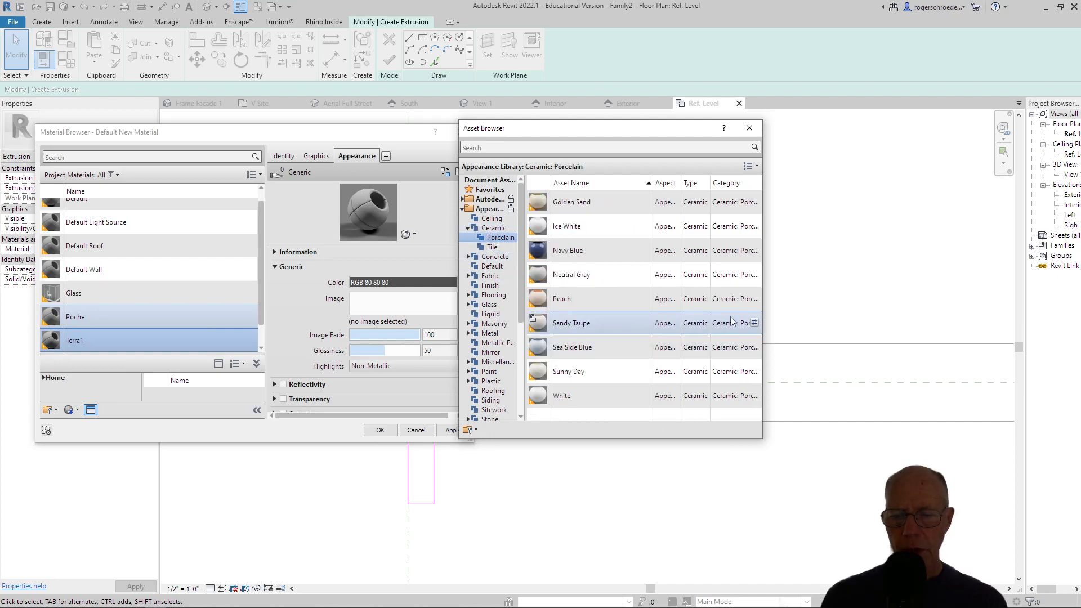
{"action": "left_click", "coordinate": [755, 323]}
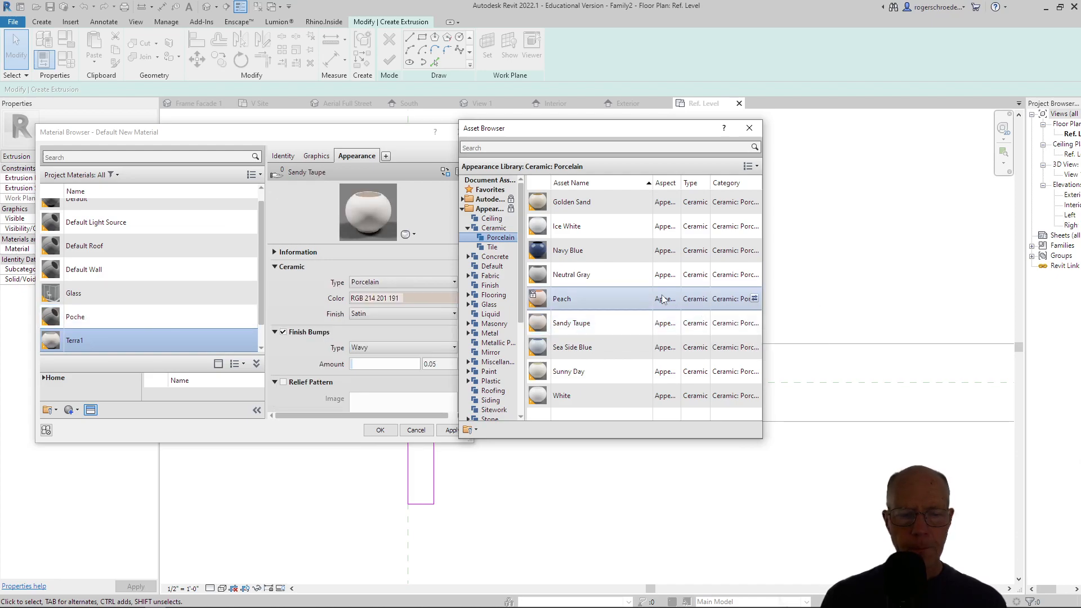
{"action": "left_click", "coordinate": [750, 128]}
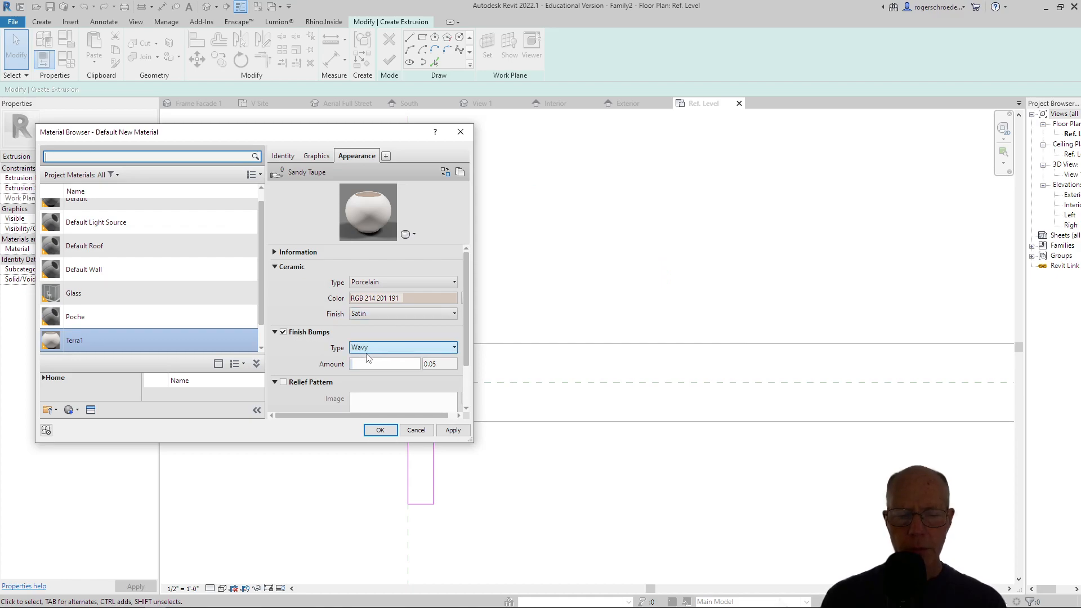
Set Terra1's ceramic finish to High Gloss / Glazed and complete the extrusion with this material.
{"action": "left_click", "coordinate": [365, 314]}
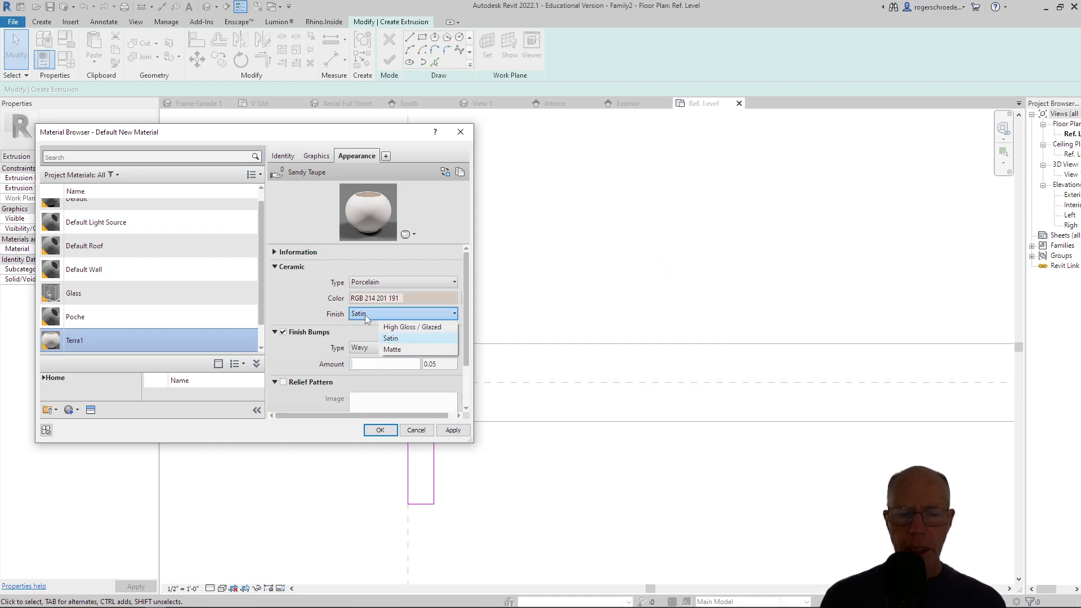
{"action": "left_click", "coordinate": [390, 330]}
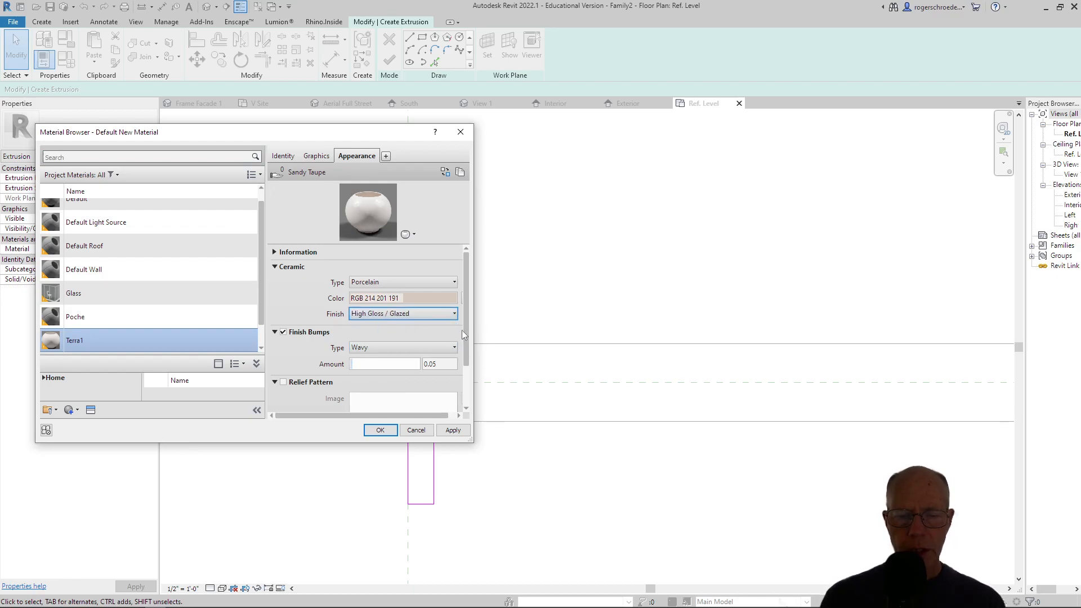
{"action": "left_click_drag", "start_coordinate": [465, 332], "coordinate": [460, 360]}
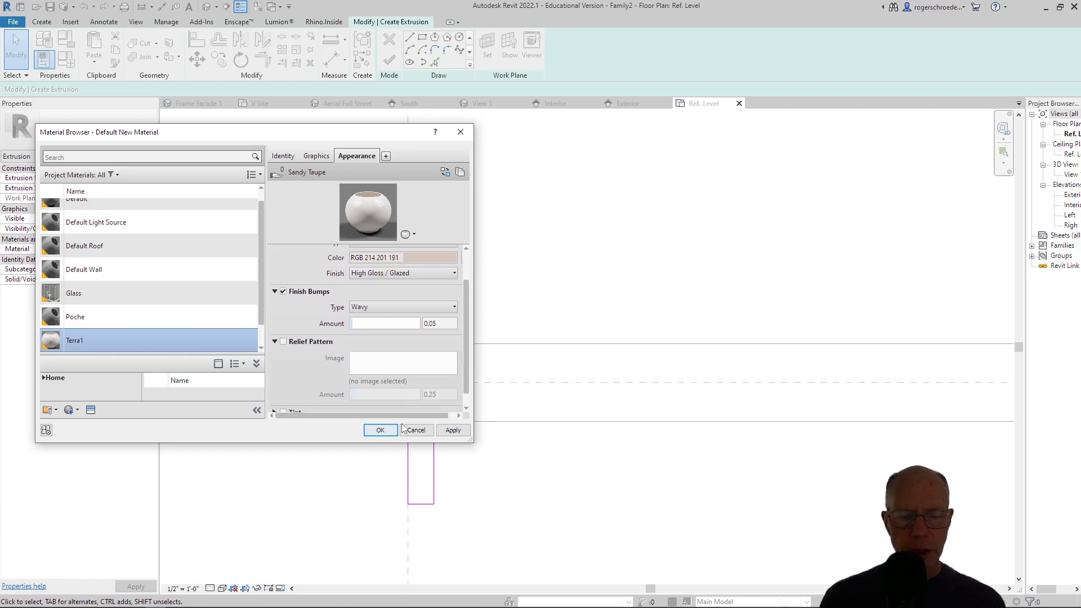
{"action": "left_click", "coordinate": [452, 430]}
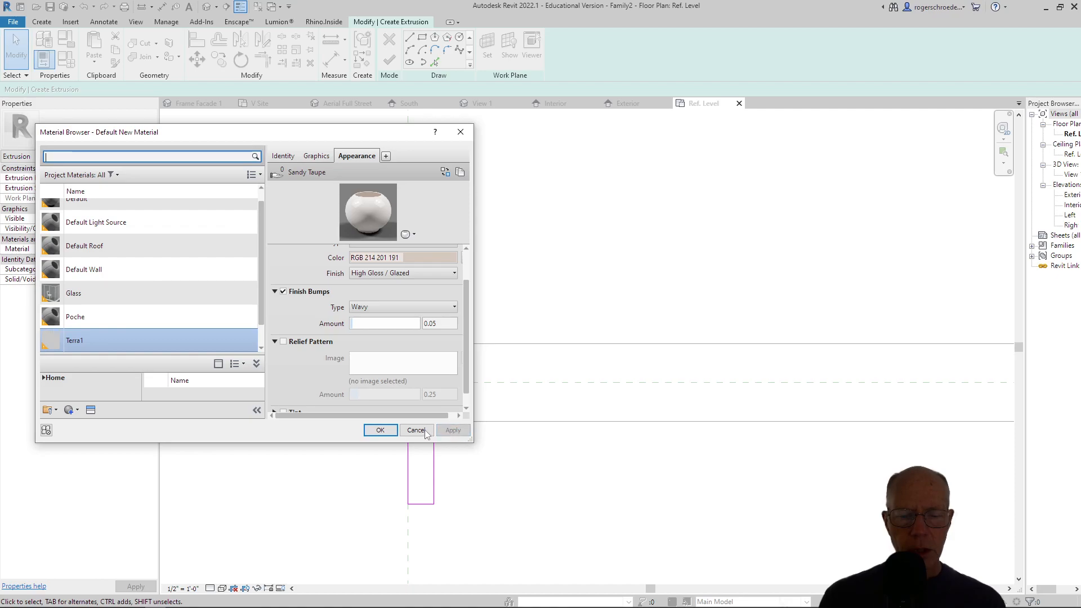
{"action": "left_click", "coordinate": [382, 430]}
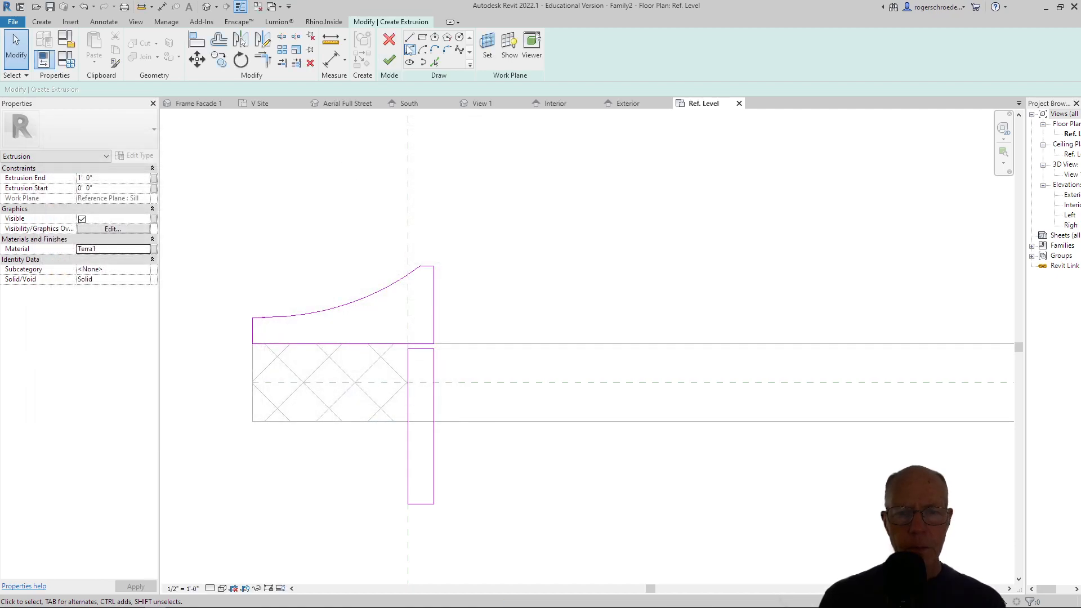
{"action": "left_click", "coordinate": [389, 60]}
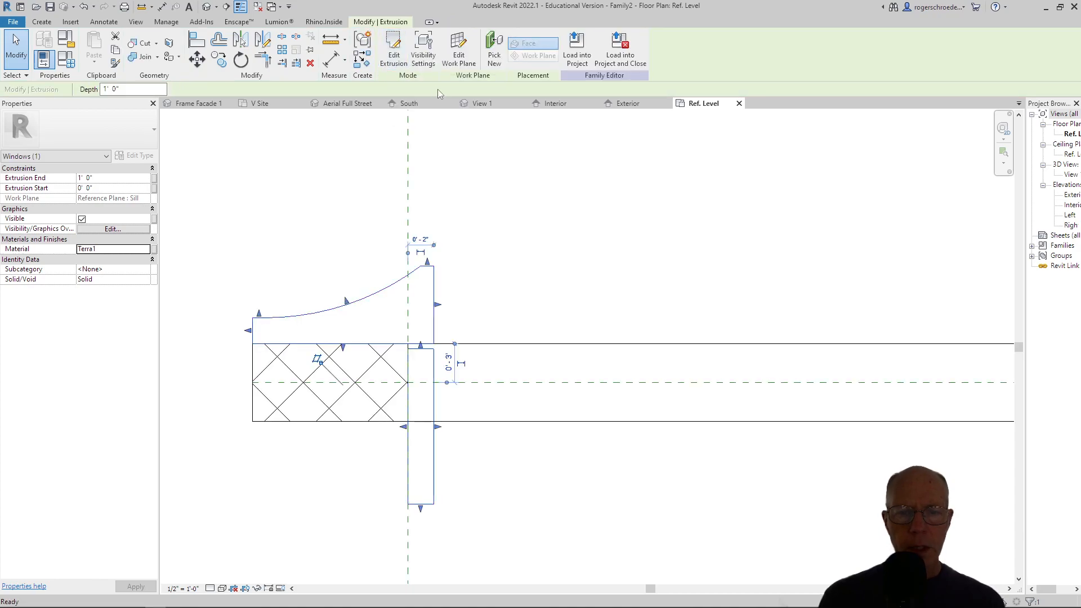
In the Exterior elevation, stretch the terracotta extrusion down to Ref. Level and up to the 10' reference line, locking both ends.
{"action": "left_click", "coordinate": [629, 105]}
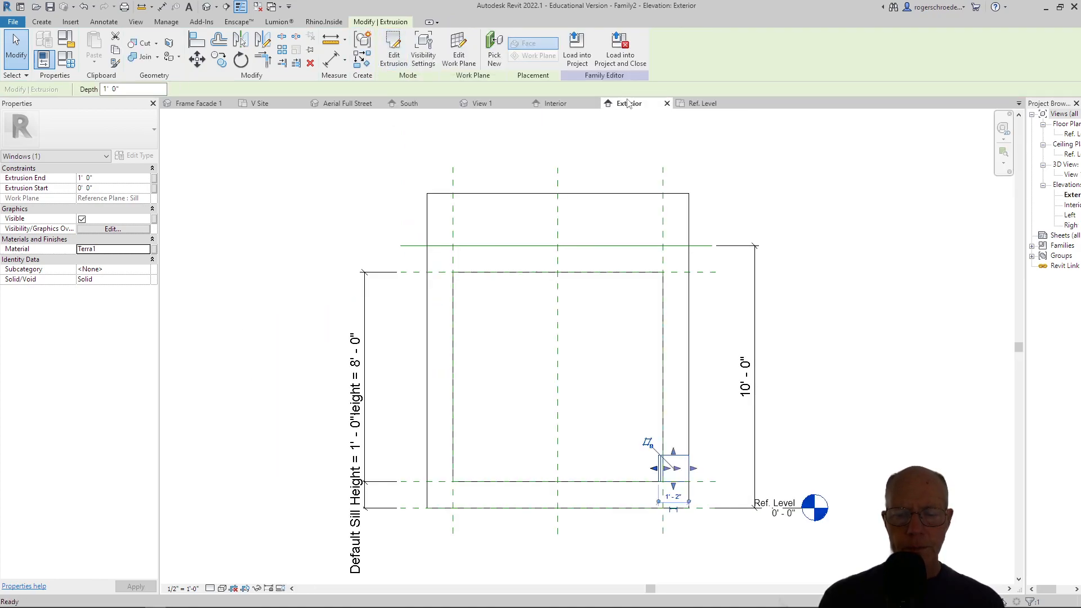
{"action": "left_click_drag", "start_coordinate": [674, 488], "coordinate": [549, 519]}
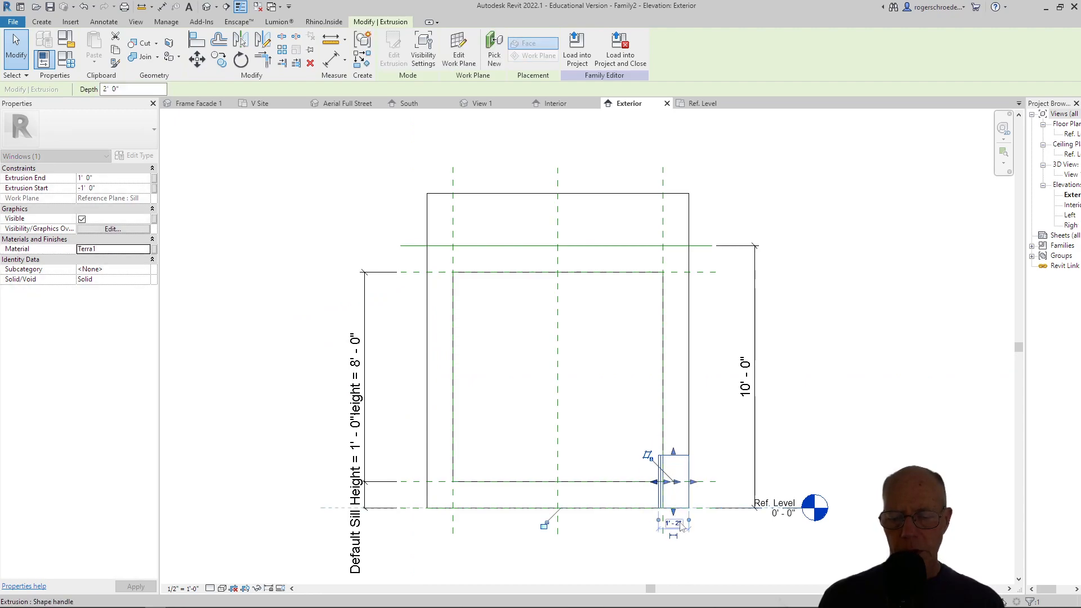
{"action": "left_click", "coordinate": [545, 524]}
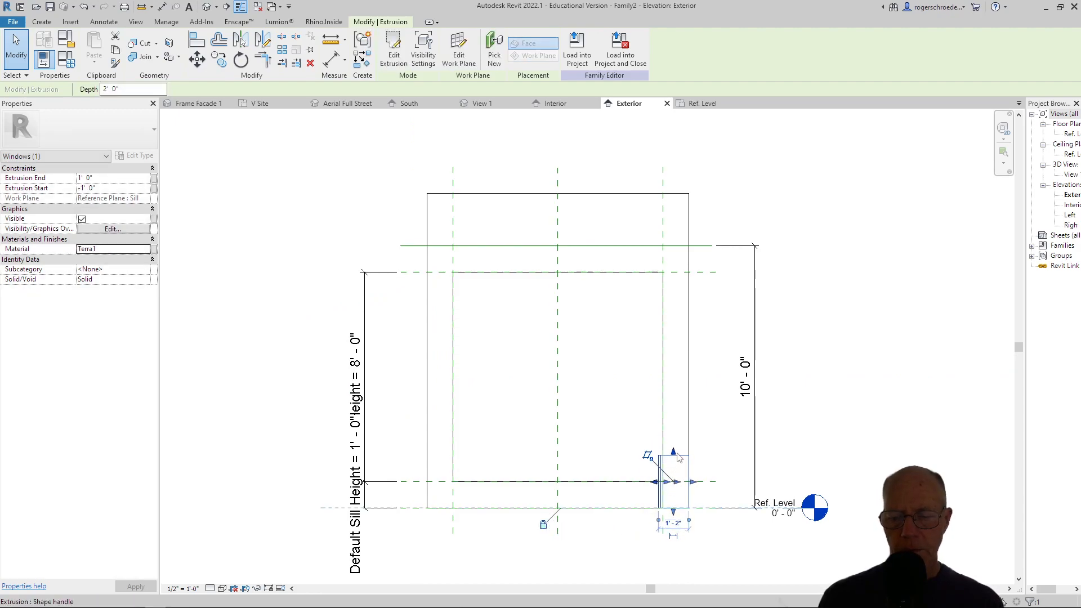
{"action": "left_click_drag", "start_coordinate": [674, 454], "coordinate": [667, 245]}
{"action": "left_click", "coordinate": [573, 230]}
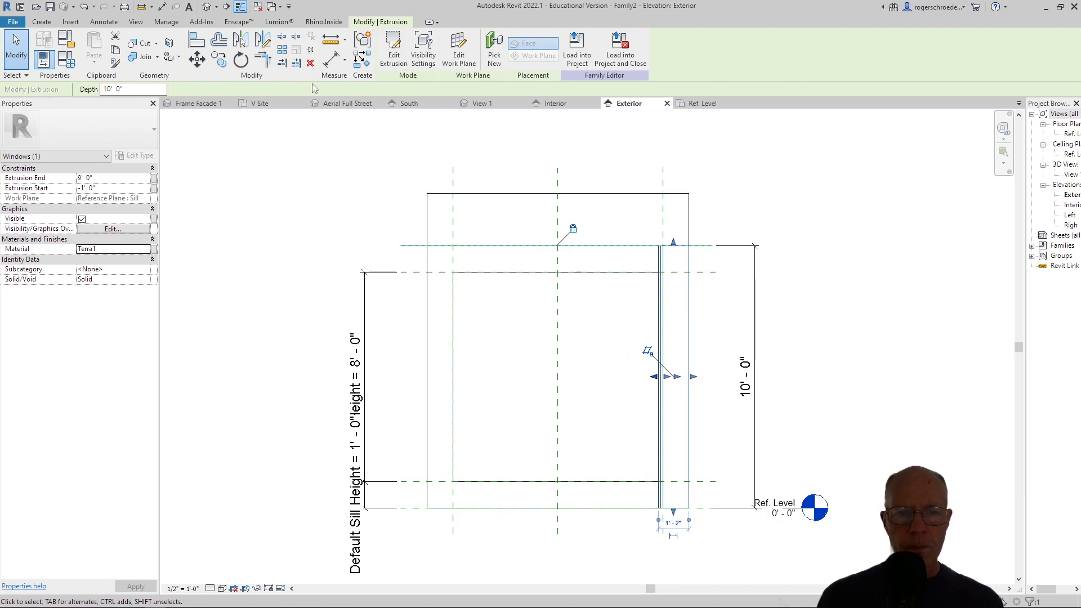
Mirror a copy of the extrusion across the Center (Left/Right) reference plane to the opposite jamb.
{"action": "left_click", "coordinate": [263, 39]}
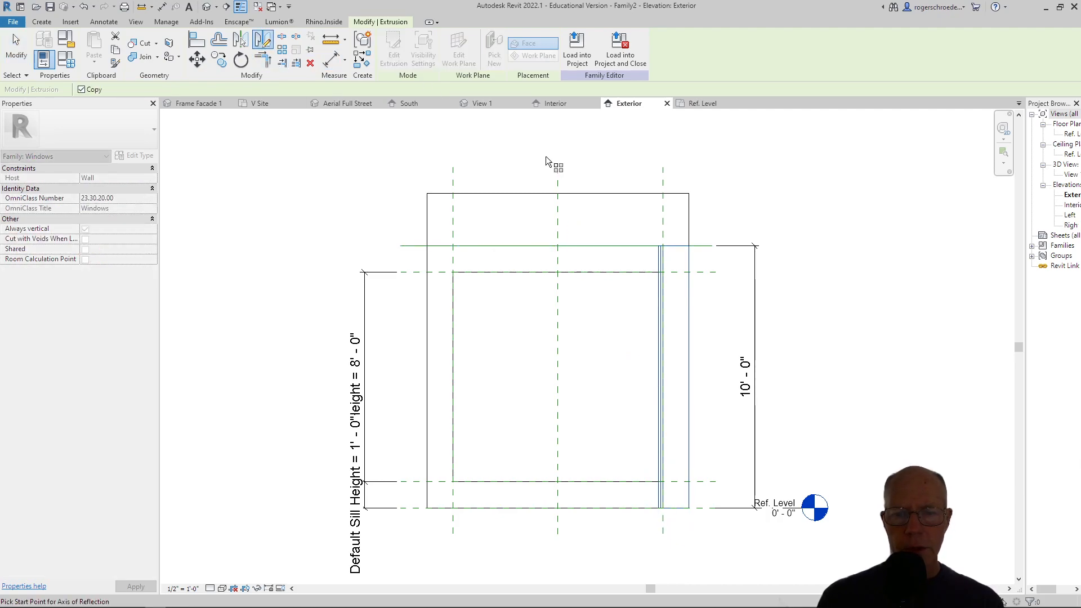
{"action": "left_click", "coordinate": [558, 179]}
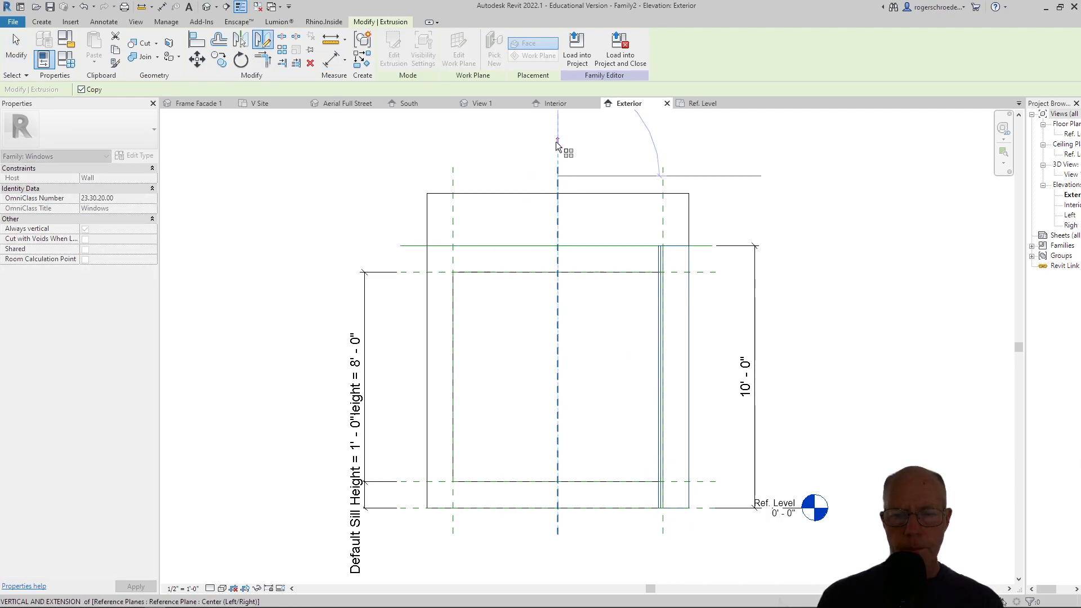
{"action": "left_click", "coordinate": [556, 147]}
{"action": "left_click", "coordinate": [16, 50]}
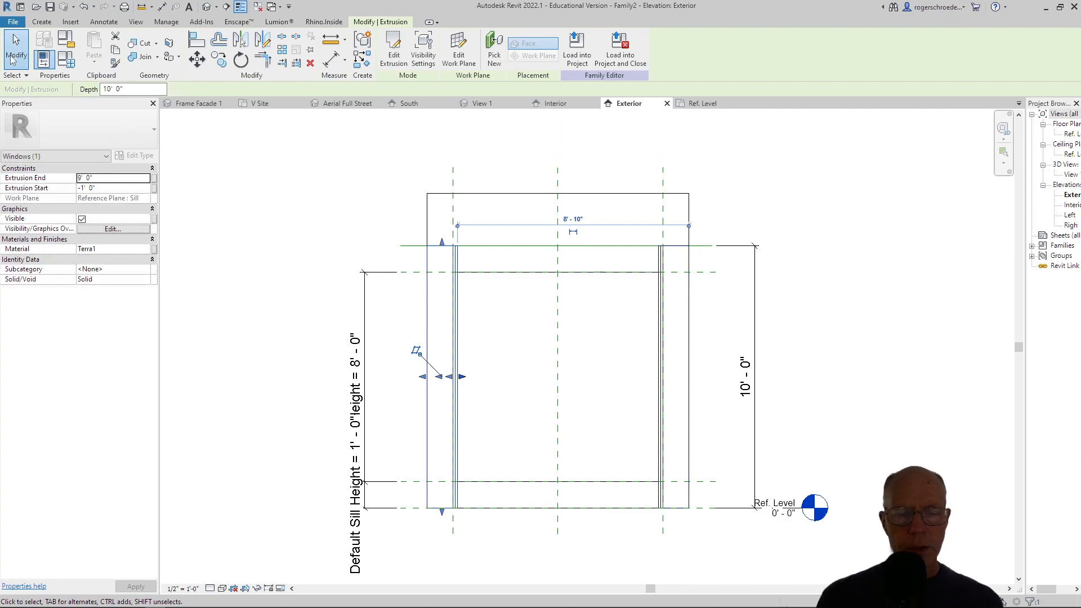
Lock the mirrored extrusion's upper end to the 10' reference line and its lower end to Ref. Level, and deselect it.
{"action": "left_click", "coordinate": [442, 250]}
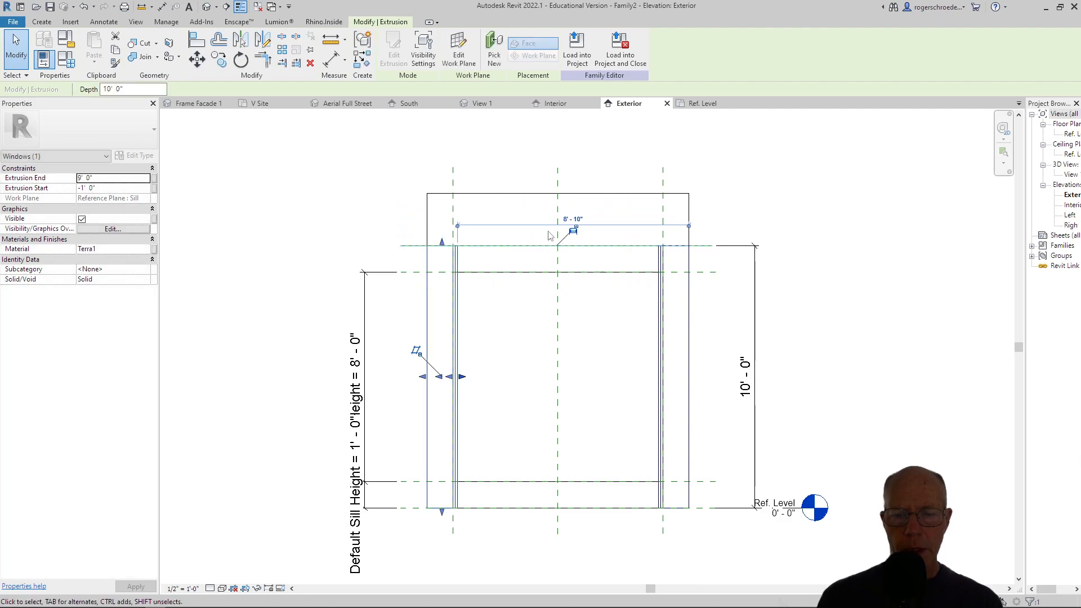
{"action": "left_click", "coordinate": [574, 231]}
{"action": "left_click", "coordinate": [574, 231]}
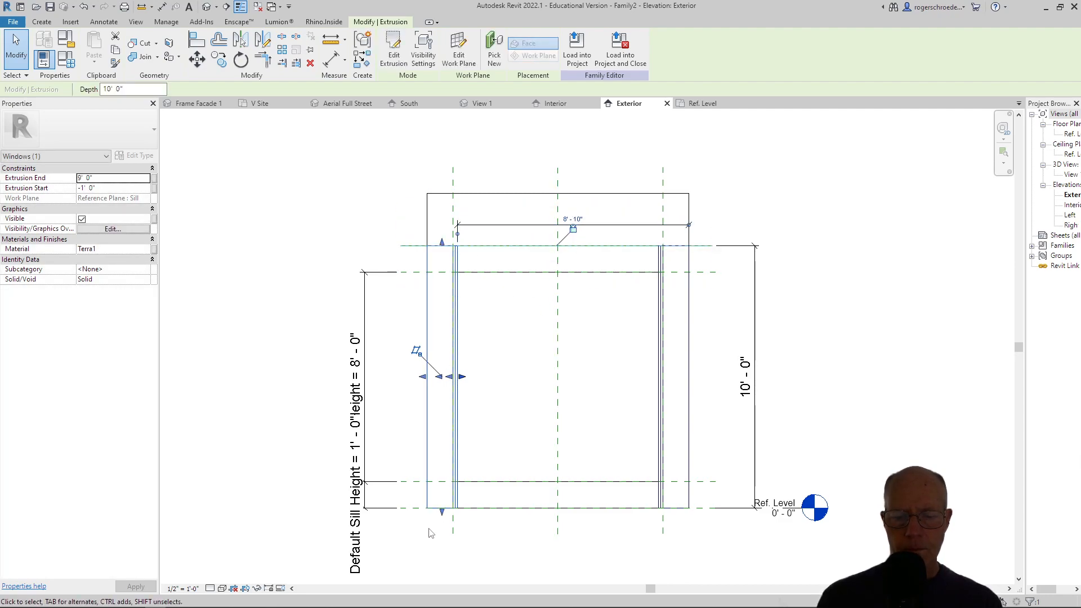
{"action": "mouse_move", "coordinate": [441, 512]}
{"action": "left_mouse_down"}
{"action": "mouse_move", "coordinate": [443, 500]}
{"action": "mouse_move", "coordinate": [439, 509]}
{"action": "left_mouse_up"}
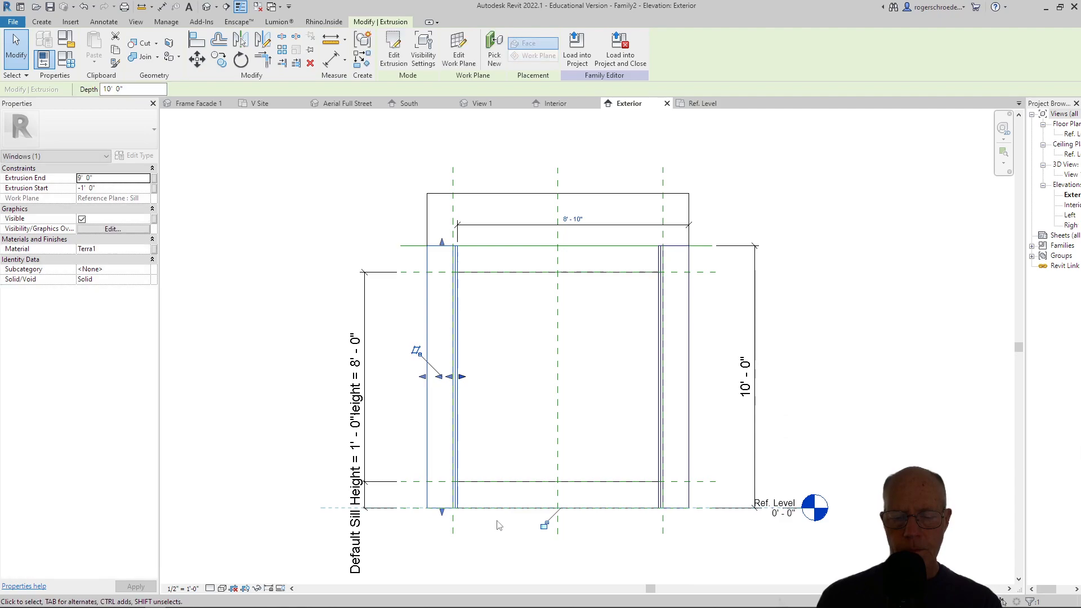
{"action": "left_click", "coordinate": [543, 525]}
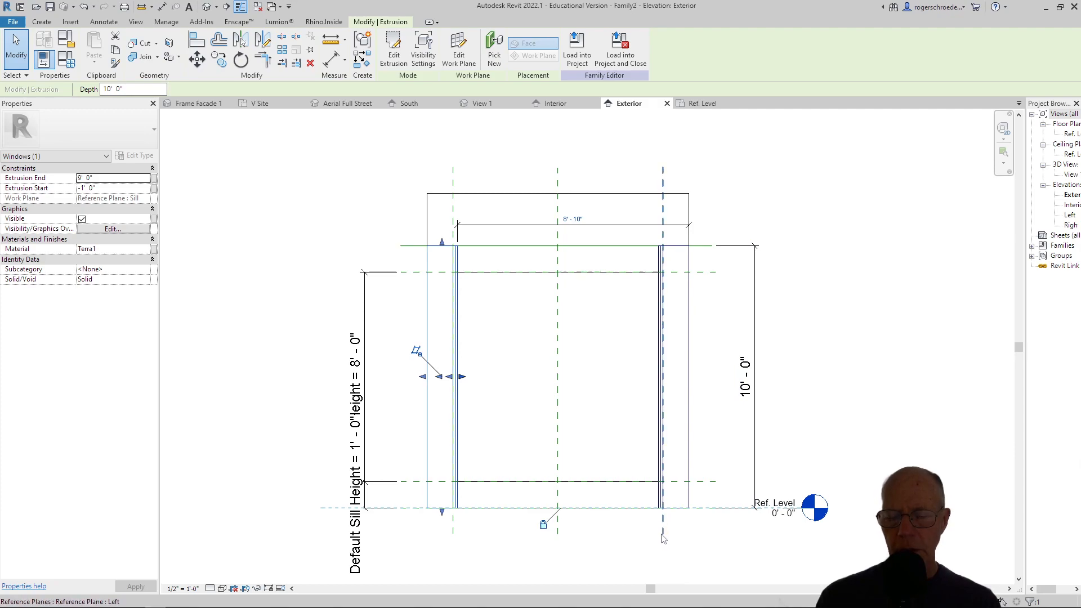
{"action": "left_click", "coordinate": [286, 225]}
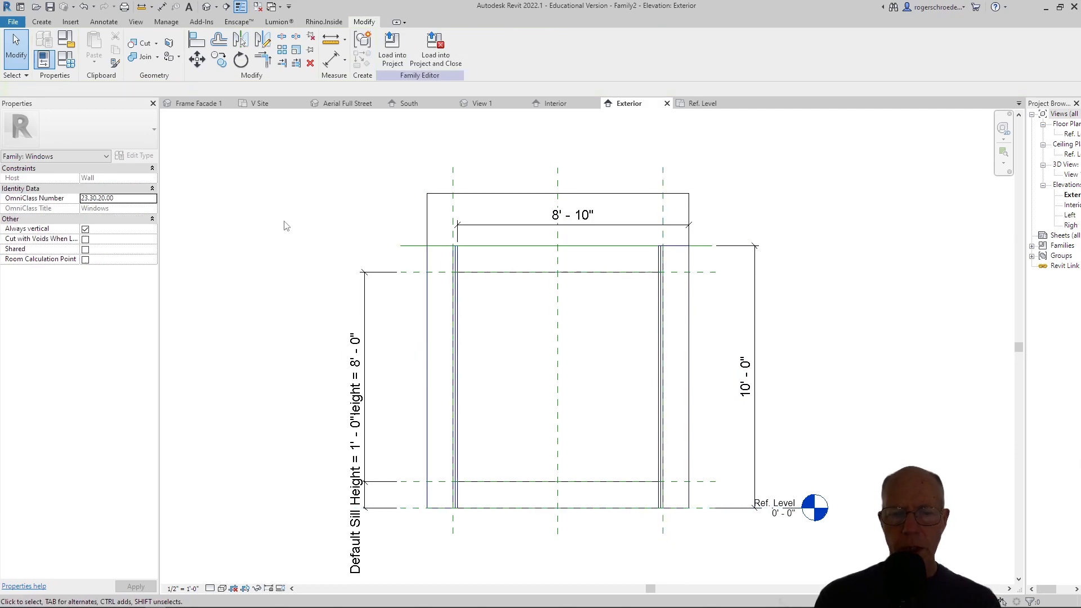
Save the window as a family file named framed window2.
{"action": "left_click", "coordinate": [16, 22]}
{"action": "mouse_move", "coordinate": [67, 155]}
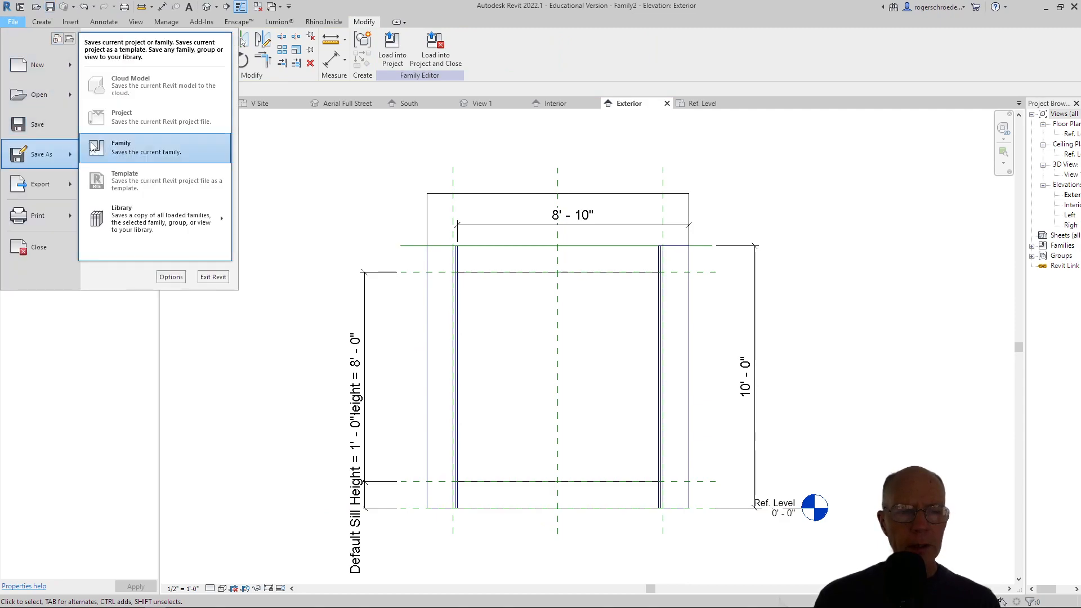
{"action": "left_click", "coordinate": [108, 147]}
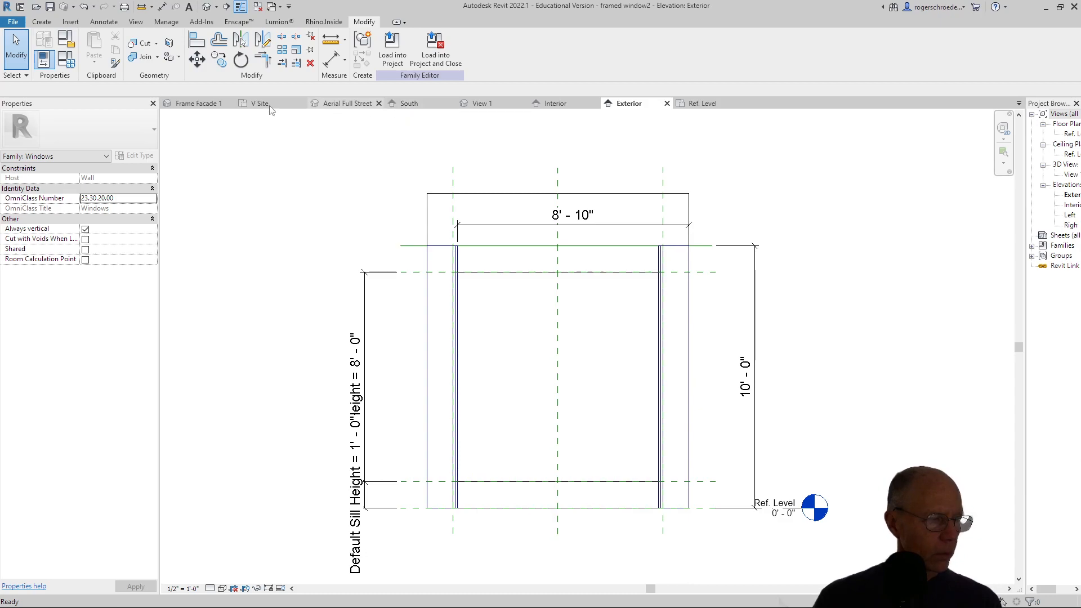
{"action": "left_click", "coordinate": [10, 22]}
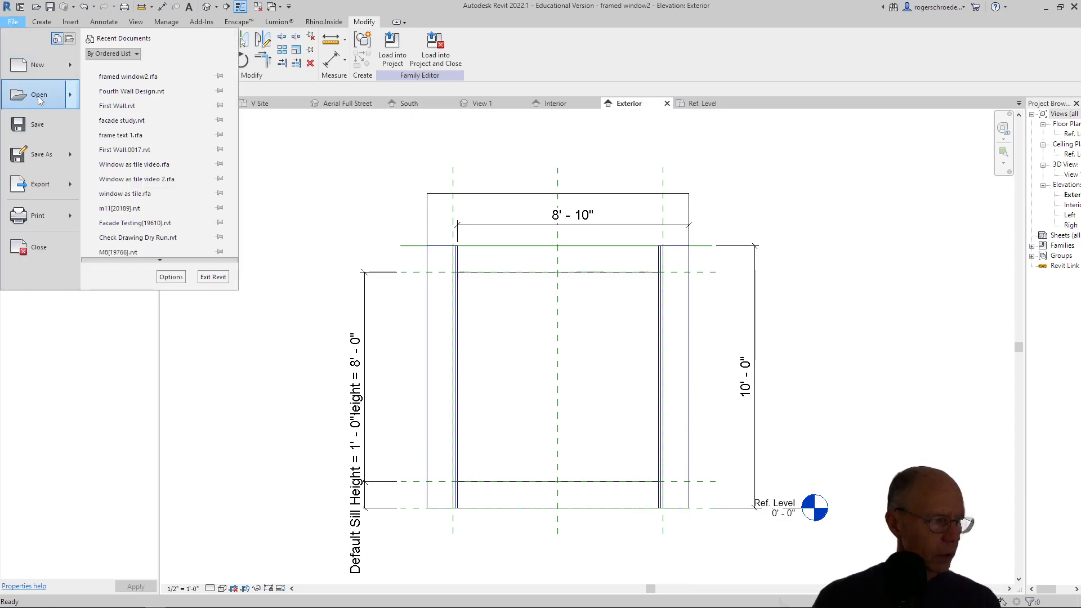
{"action": "mouse_move", "coordinate": [61, 157]}
{"action": "left_click", "coordinate": [129, 147]}
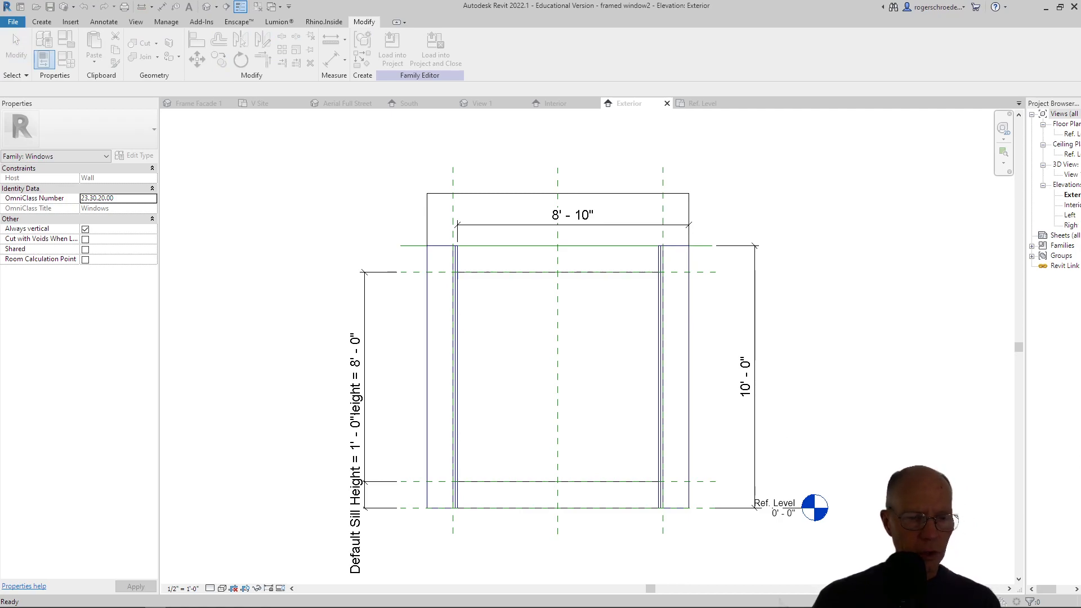
{"action": "left_click_drag", "start_coordinate": [830, 108], "coordinate": [490, 147]}
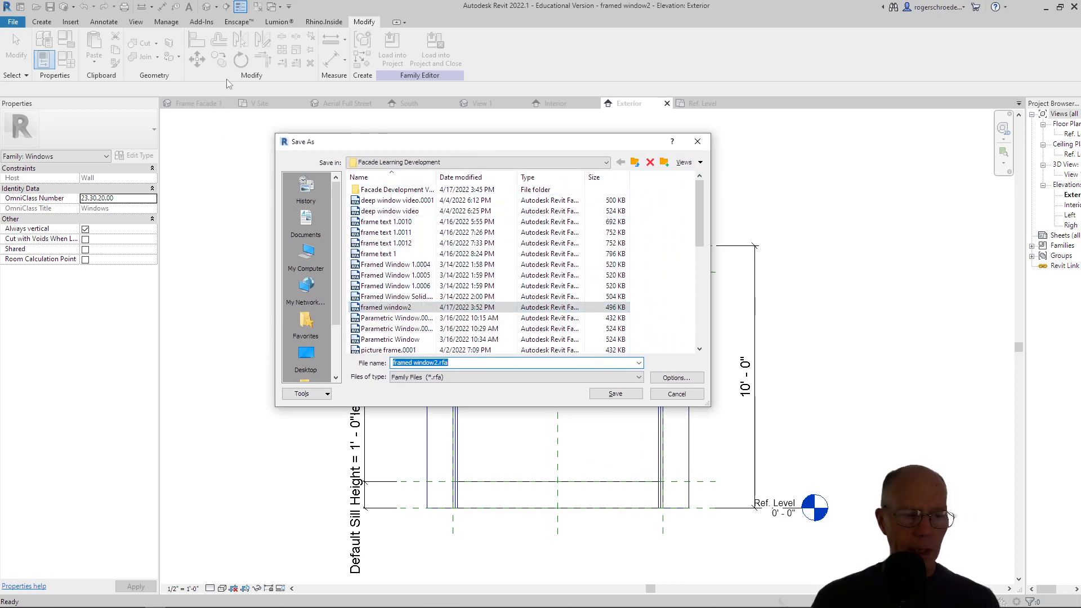
{"action": "left_click", "coordinate": [656, 397]}
Load the framed window2 family into the Fourth Wall Design project and exit window placement.
{"action": "left_click", "coordinate": [393, 51]}
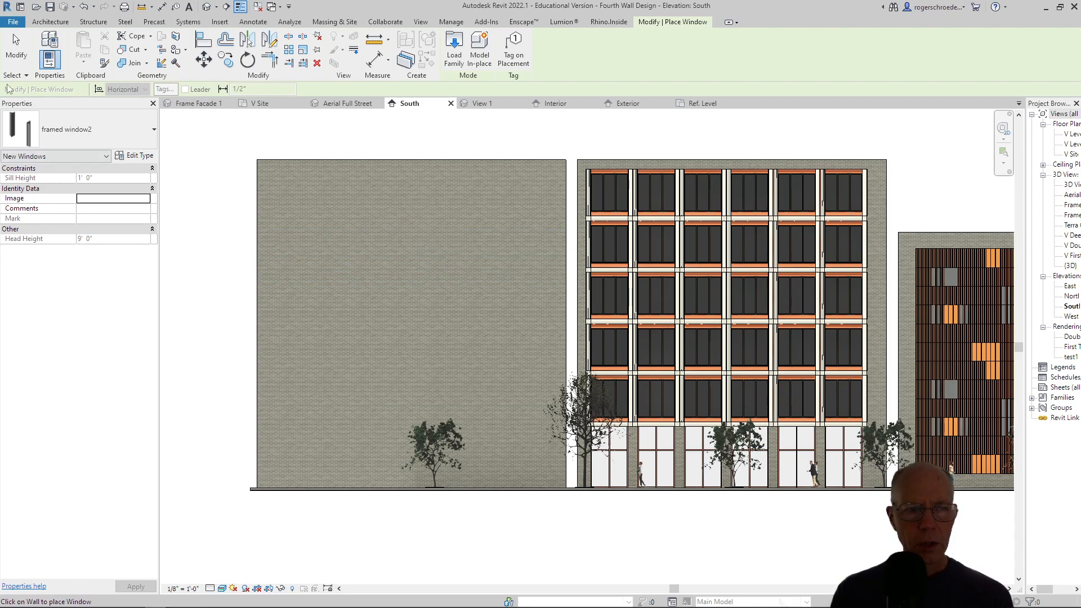
{"action": "left_click", "coordinate": [16, 46]}
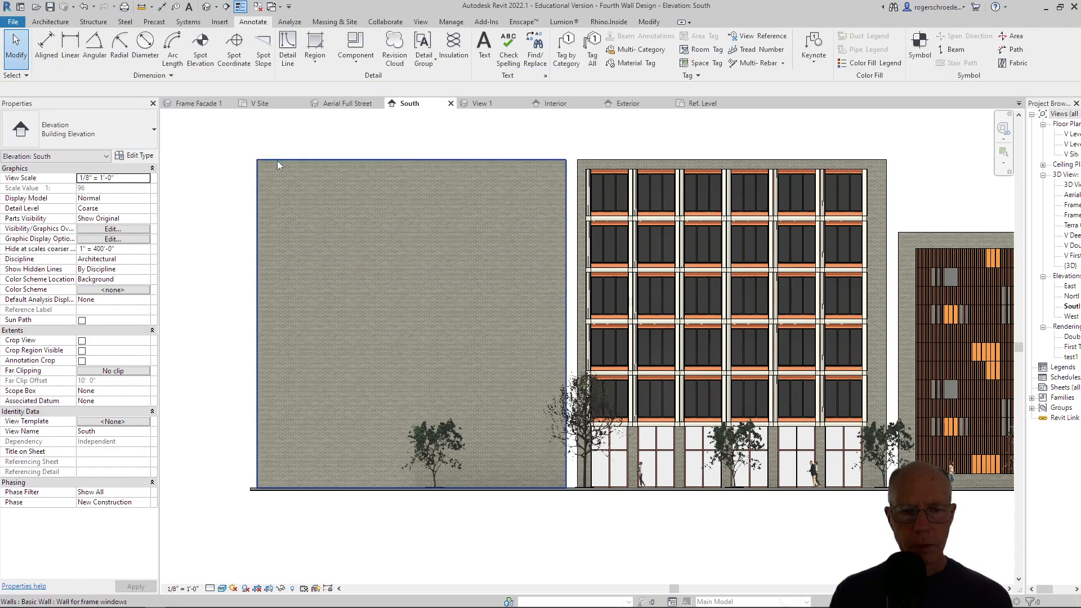
Check which wall type is assigned to the blank brick wall in the South elevation.
{"action": "left_click", "coordinate": [277, 161]}
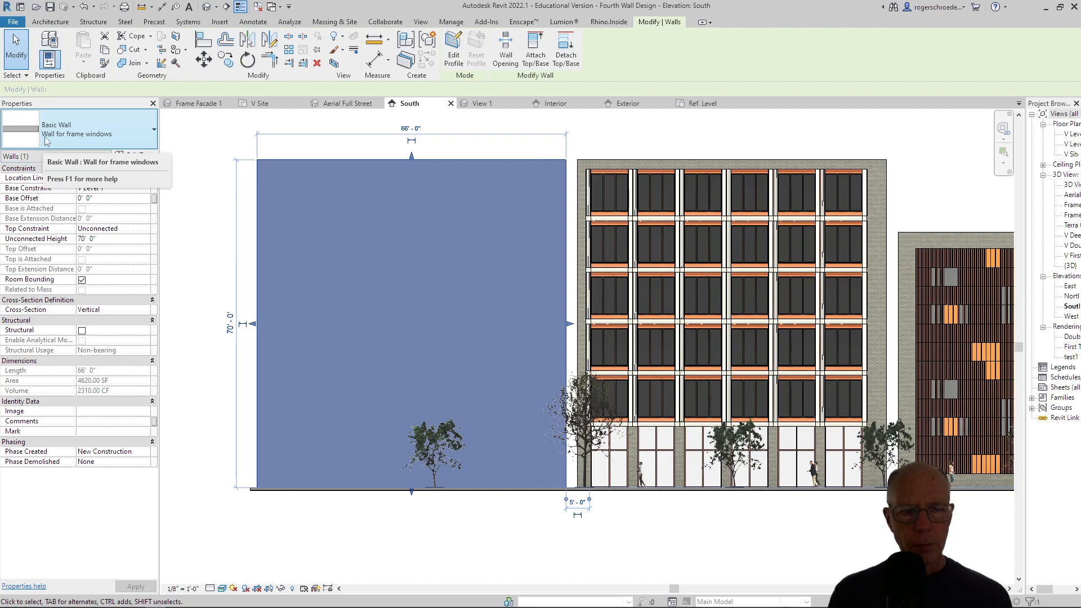
{"action": "left_click", "coordinate": [62, 141]}
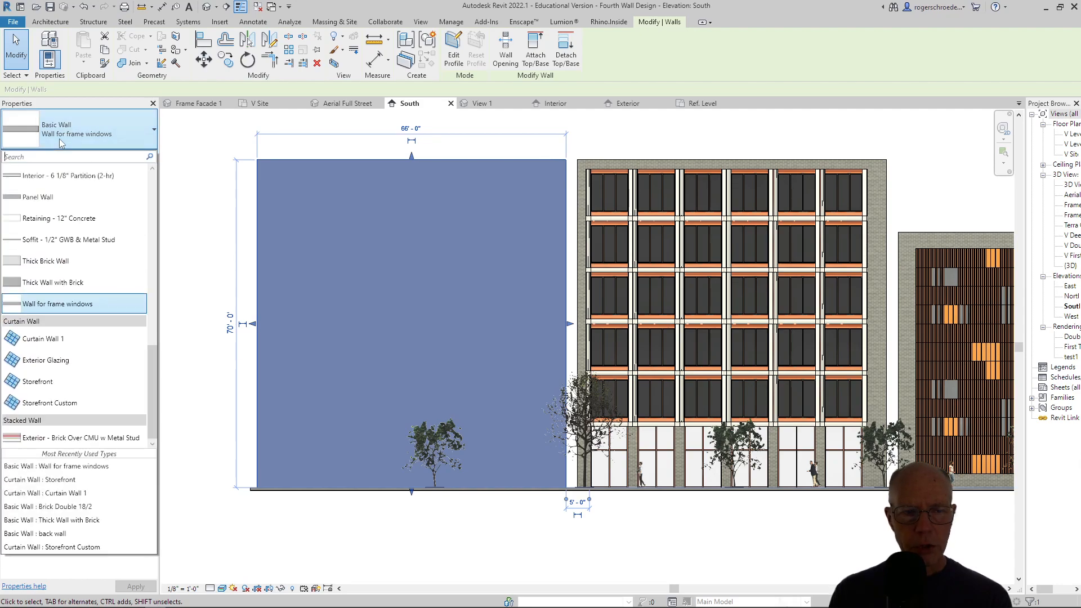
{"action": "left_click", "coordinate": [190, 139]}
{"action": "left_click", "coordinate": [135, 155]}
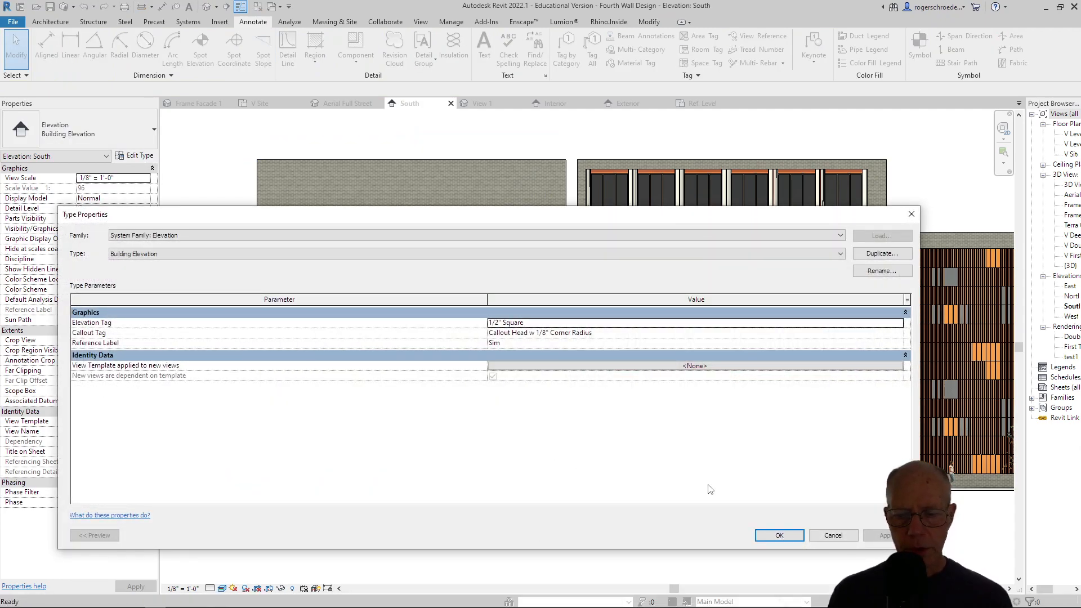
{"action": "left_click", "coordinate": [828, 536]}
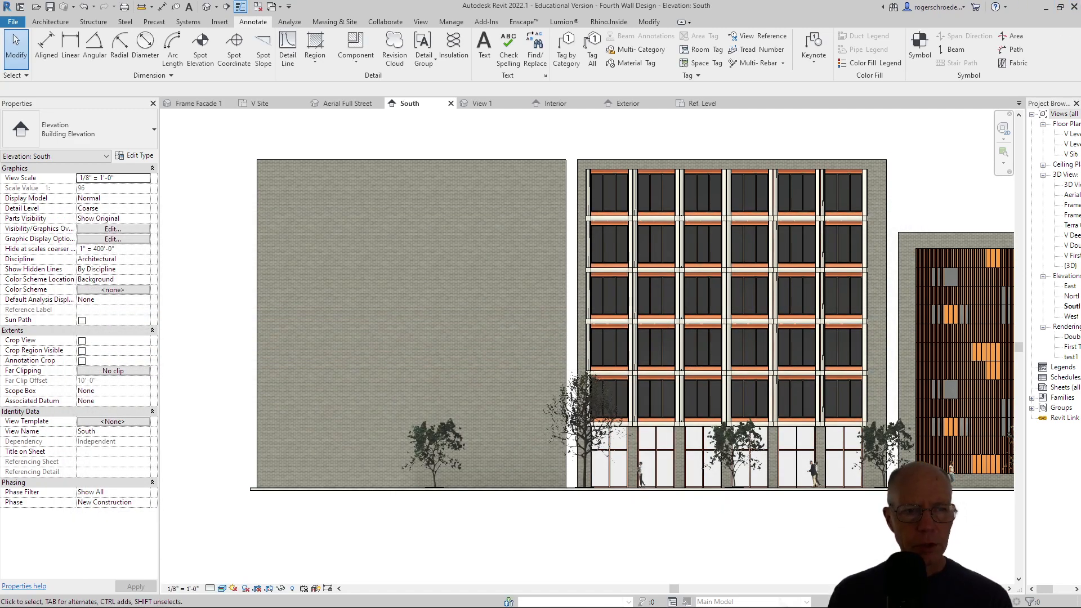
Place a framed window2 window low on the blank brick wall, centred about 9' from the wall's left edge.
{"action": "left_click", "coordinate": [482, 160]}
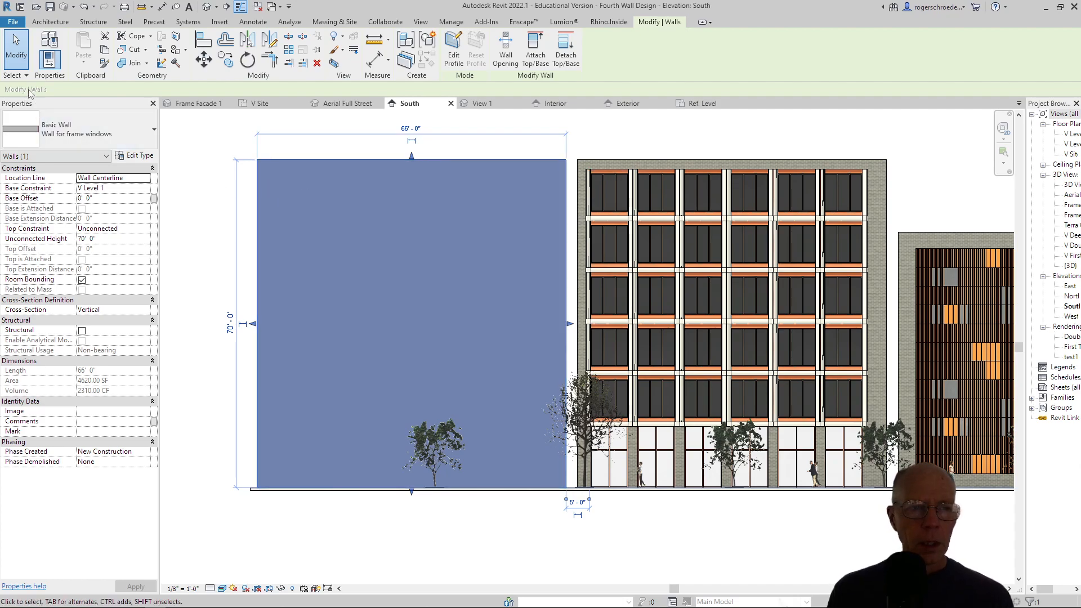
{"action": "left_click", "coordinate": [50, 21]}
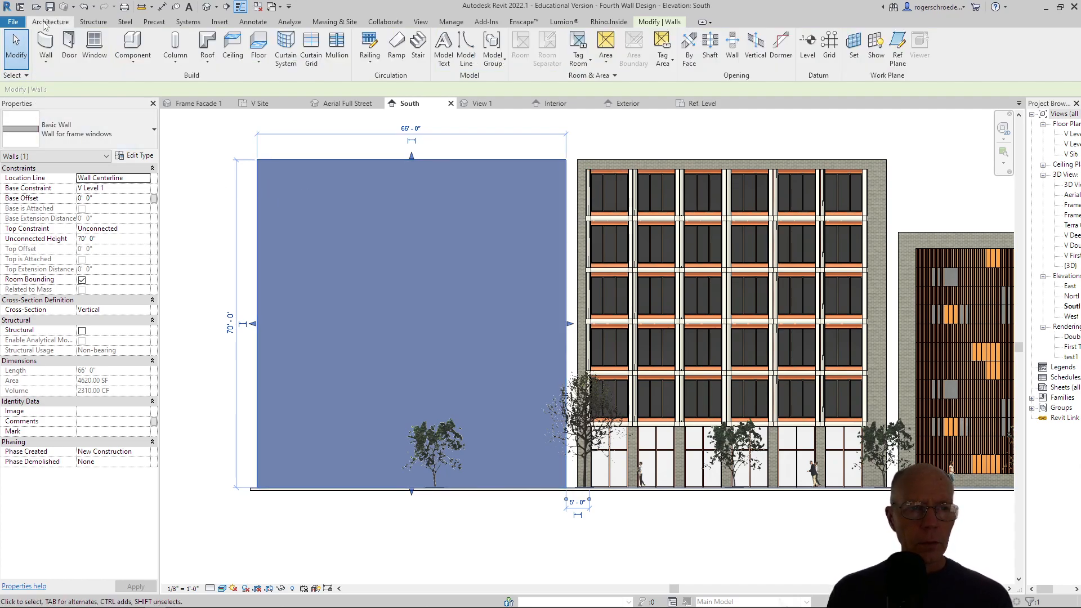
{"action": "left_click", "coordinate": [94, 50]}
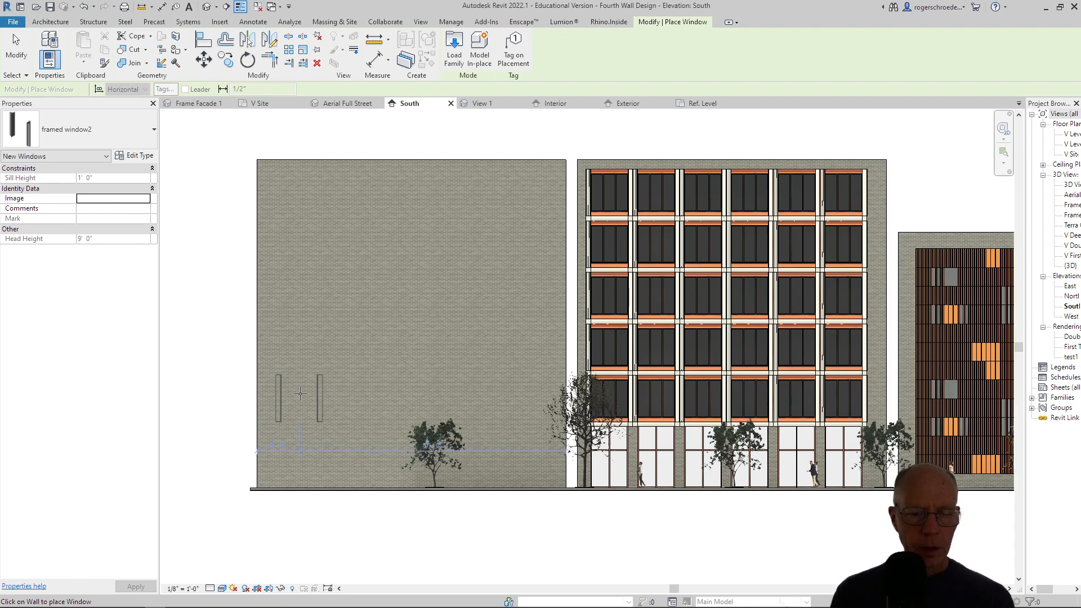
{"action": "left_click", "coordinate": [301, 394]}
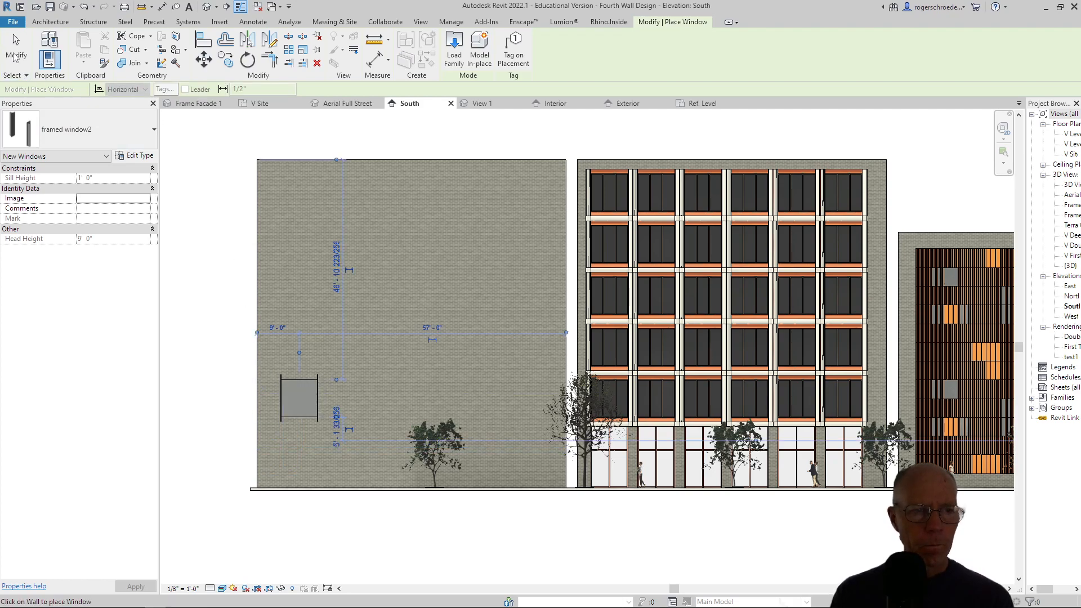
{"action": "left_click", "coordinate": [8, 55]}
{"action": "left_click", "coordinate": [286, 382]}
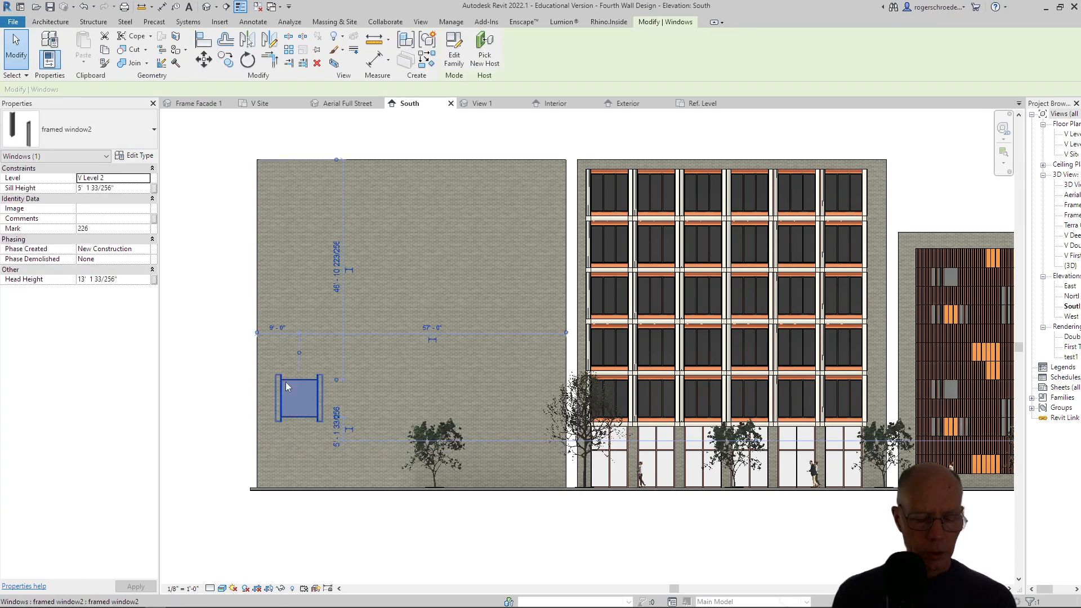
{"action": "left_click", "coordinate": [236, 393]}
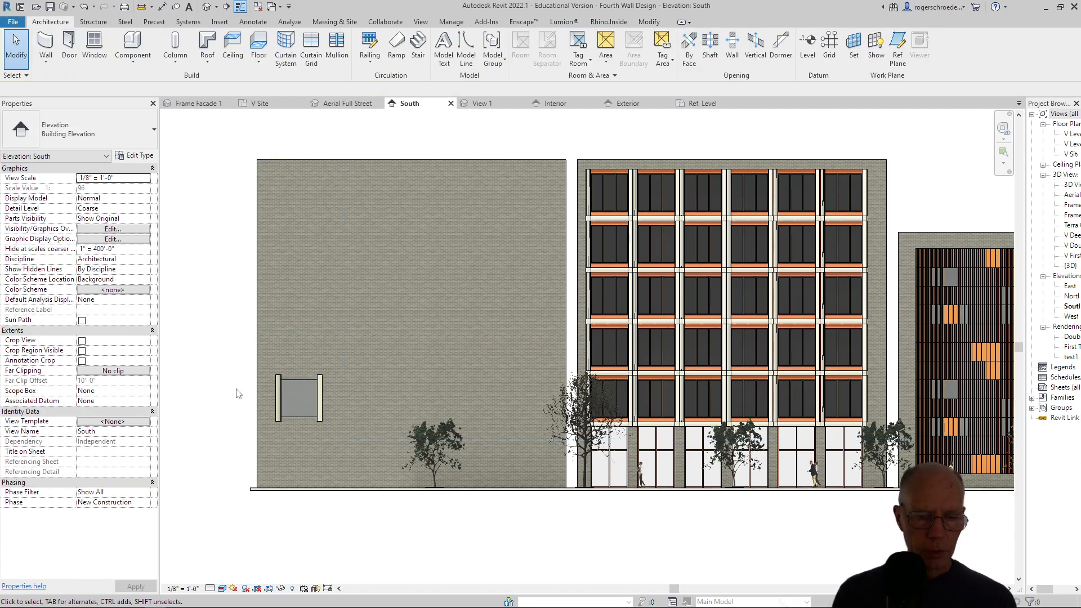
Copy the framed window2 window straight up the brick wall four times, about 11' apart, forming a five-window column.
{"action": "scroll", "coordinate": [198, 423], "scroll_direction": "up", "scroll_amount": 3}
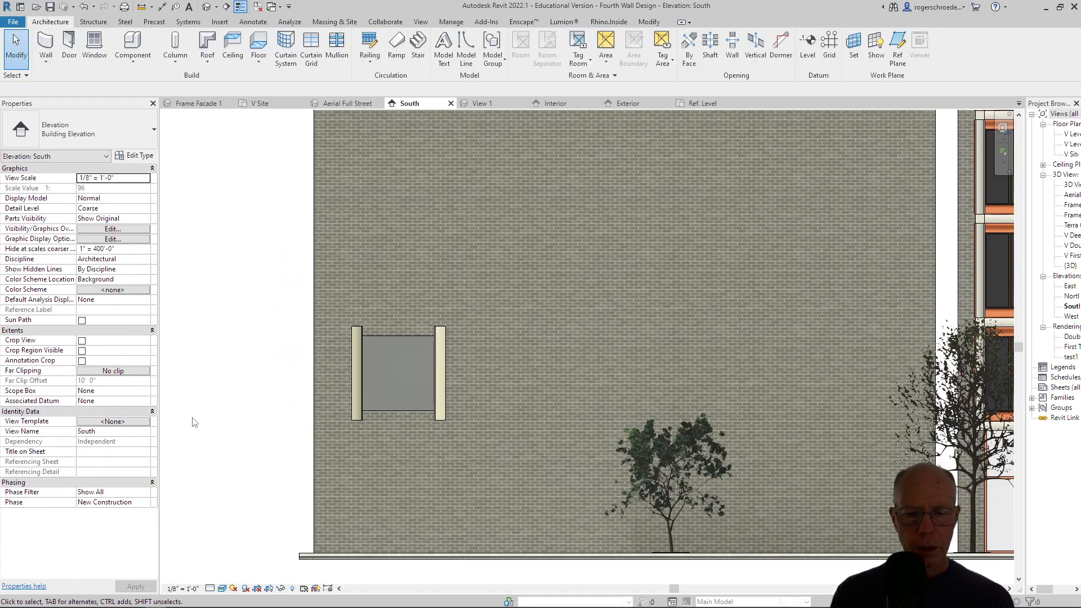
{"action": "left_click", "coordinate": [374, 412]}
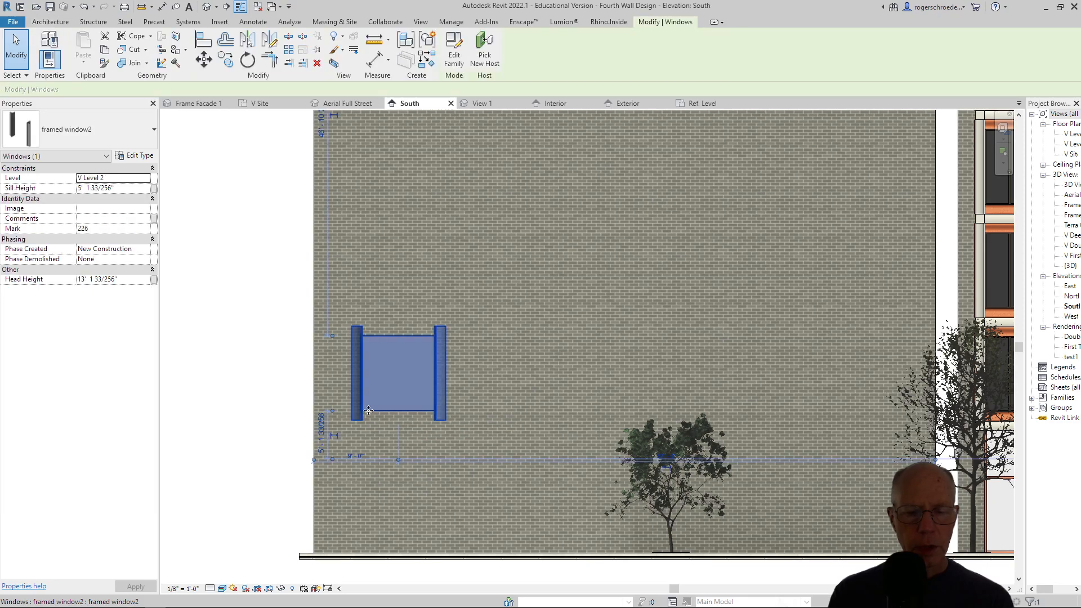
{"action": "scroll", "coordinate": [189, 298], "scroll_direction": "down", "scroll_amount": 4}
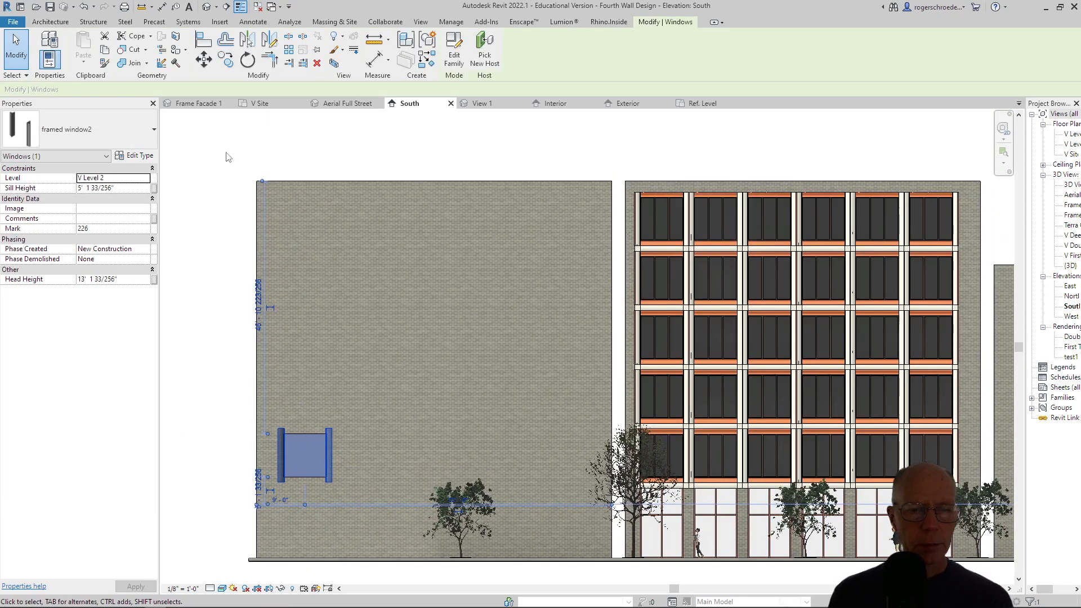
{"action": "left_click", "coordinate": [226, 59]}
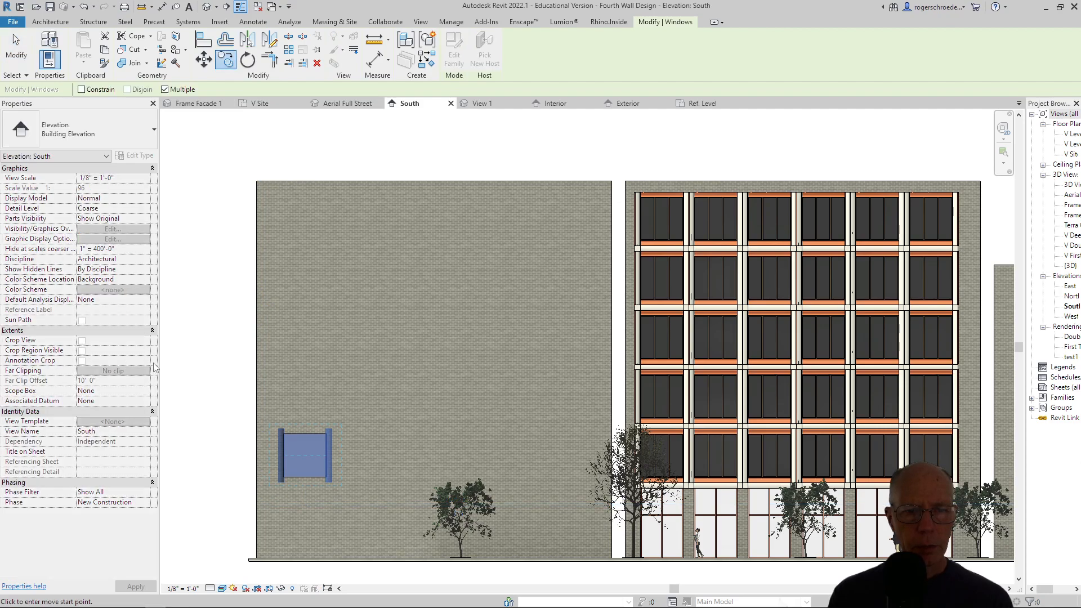
{"action": "left_click", "coordinate": [277, 482]}
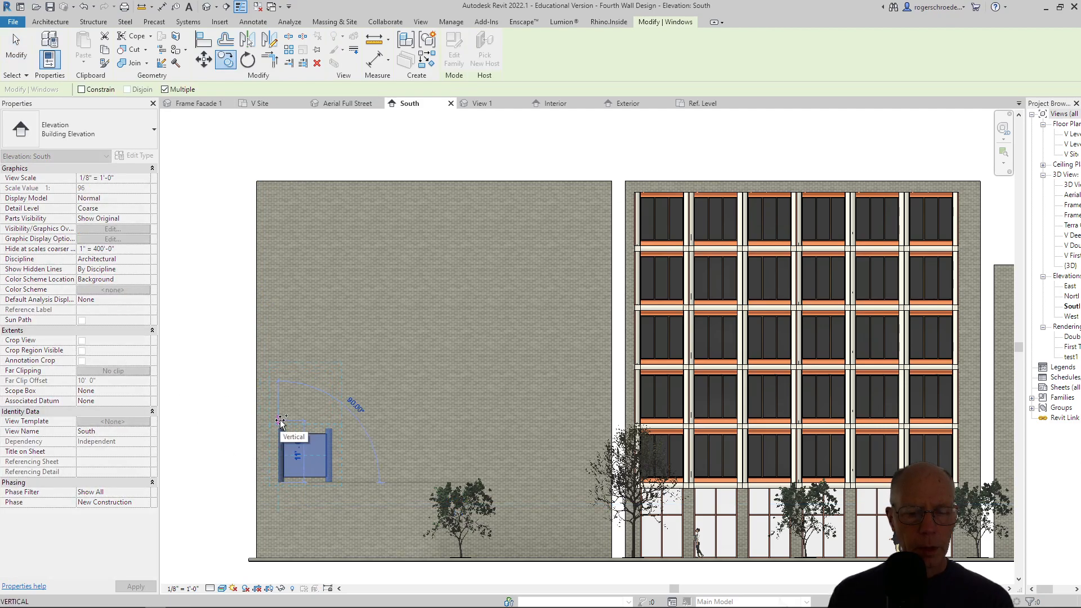
{"action": "left_click", "coordinate": [280, 423]}
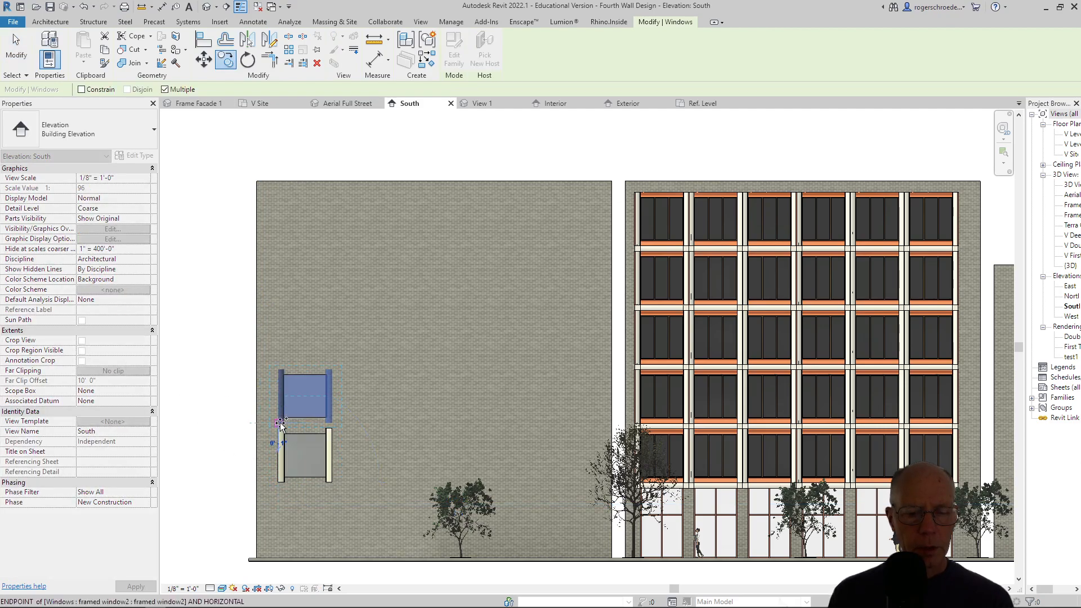
{"action": "left_click", "coordinate": [278, 363]}
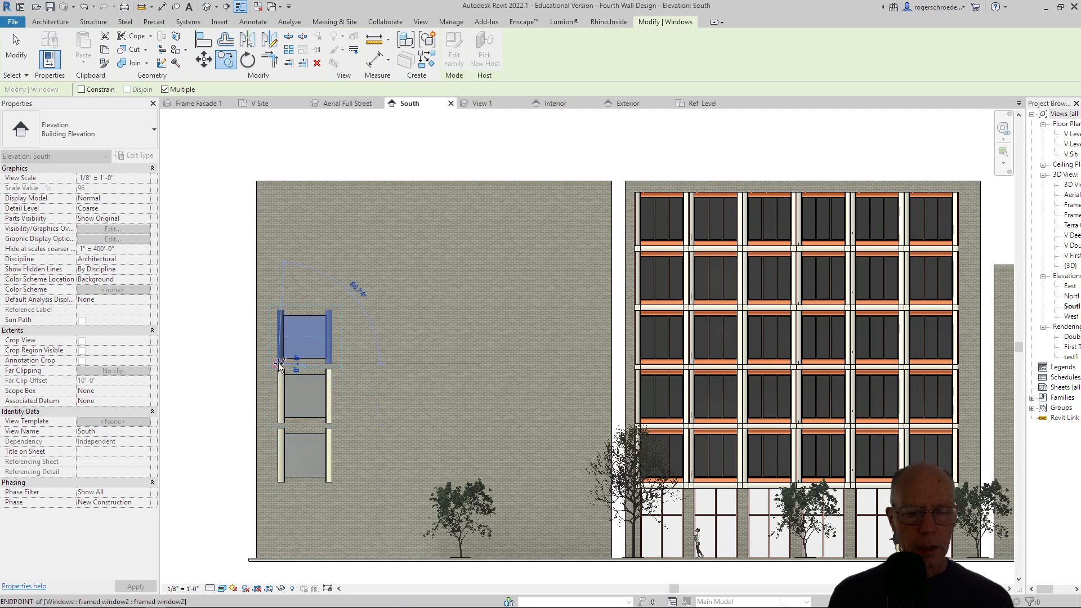
{"action": "left_click", "coordinate": [276, 303]}
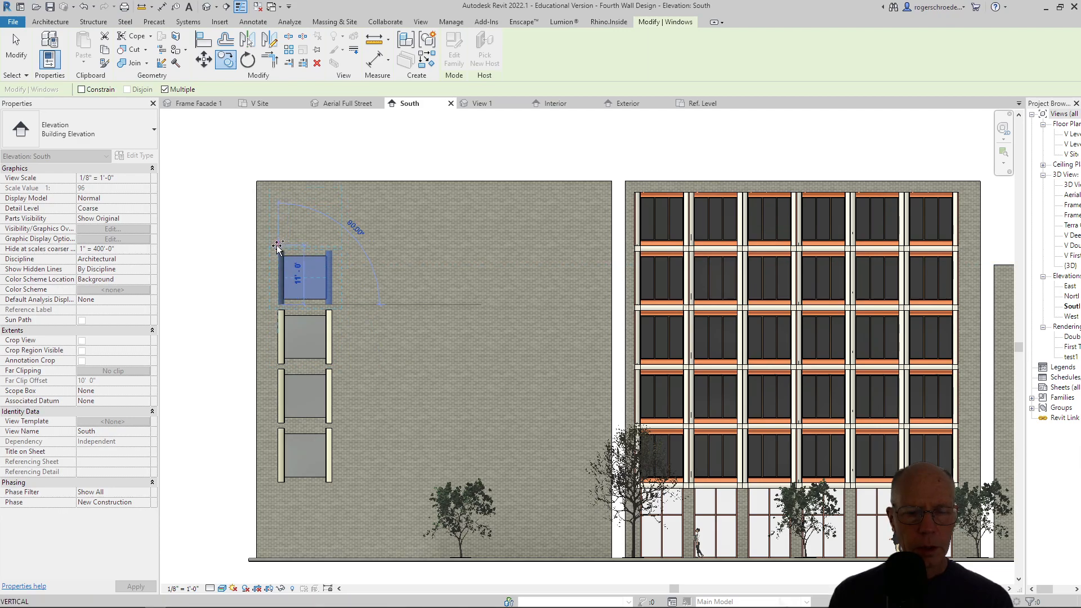
{"action": "left_click", "coordinate": [280, 247]}
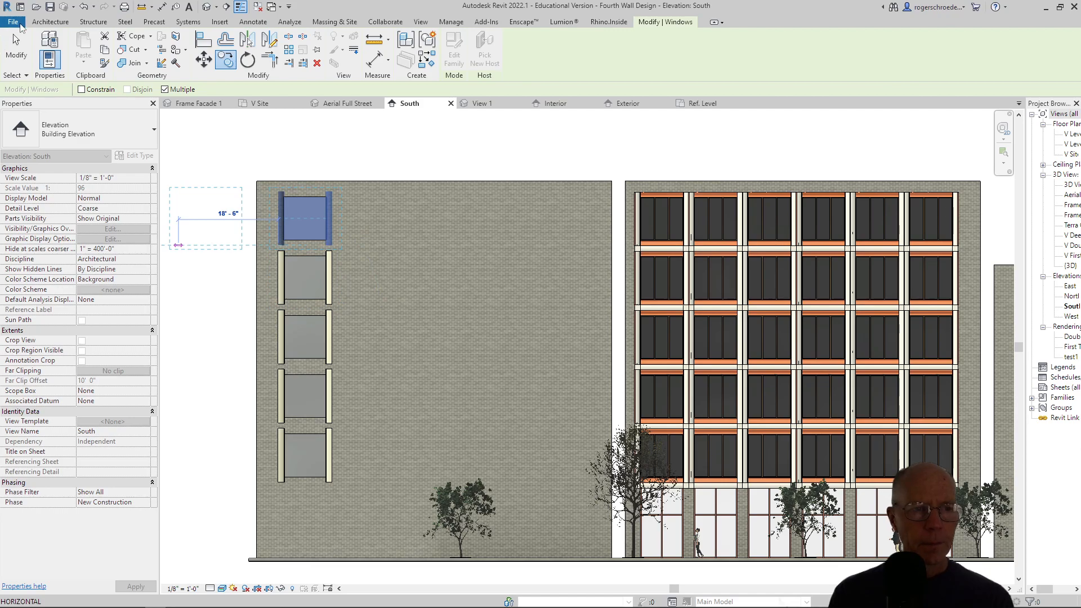
{"action": "left_click", "coordinate": [16, 50]}
Copy the whole five-window column five times to the right, about 10' apart with surrounds abutting, filling the wall with six columns.
{"action": "left_click_drag", "start_coordinate": [262, 160], "coordinate": [354, 542]}
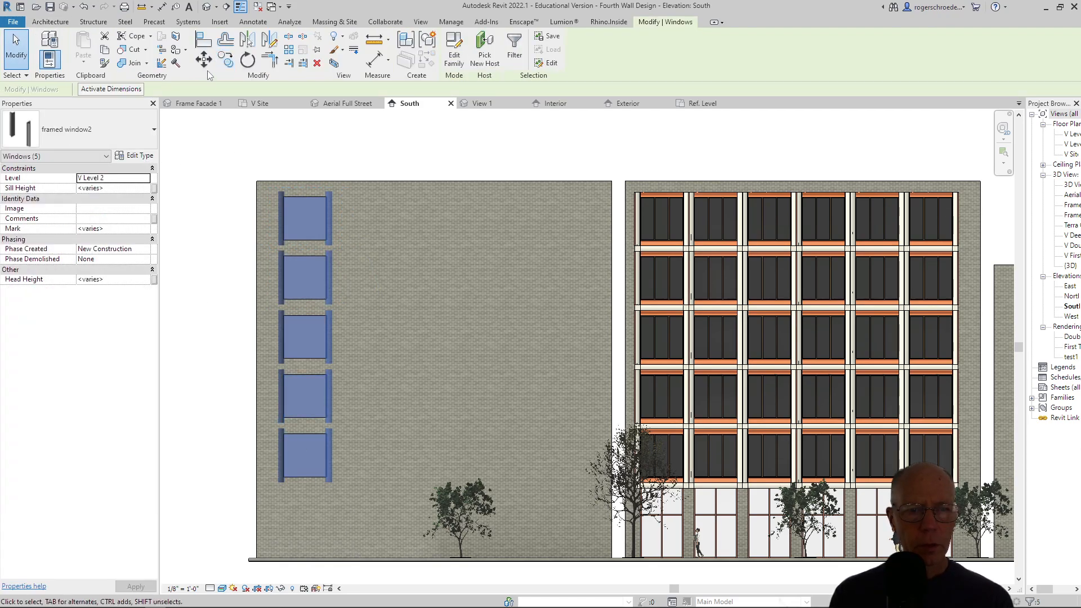
{"action": "left_click", "coordinate": [225, 59]}
{"action": "left_click", "coordinate": [278, 188]}
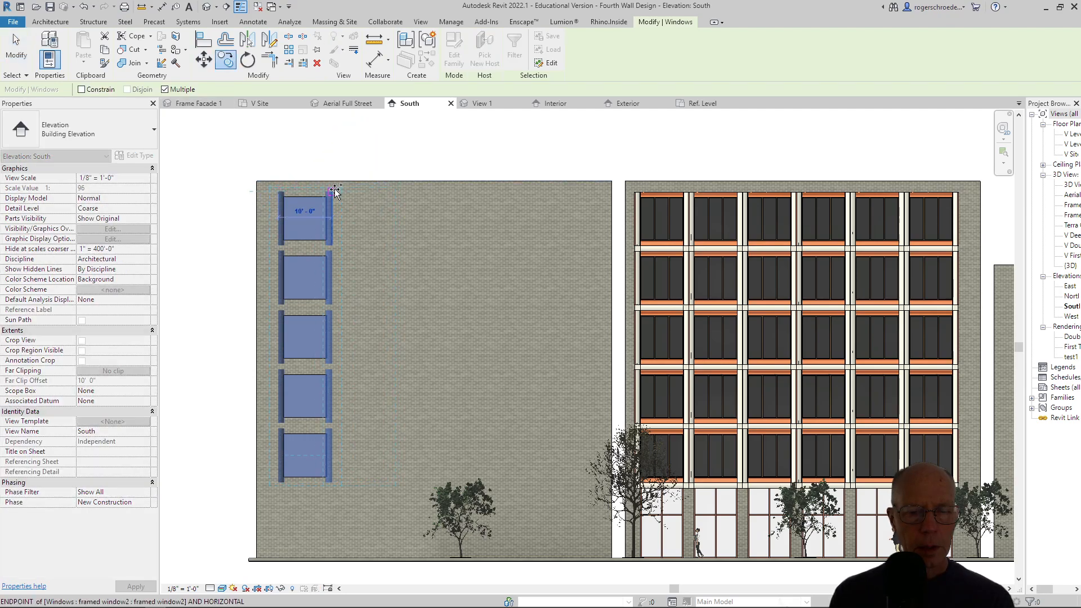
{"action": "left_click", "coordinate": [335, 188]}
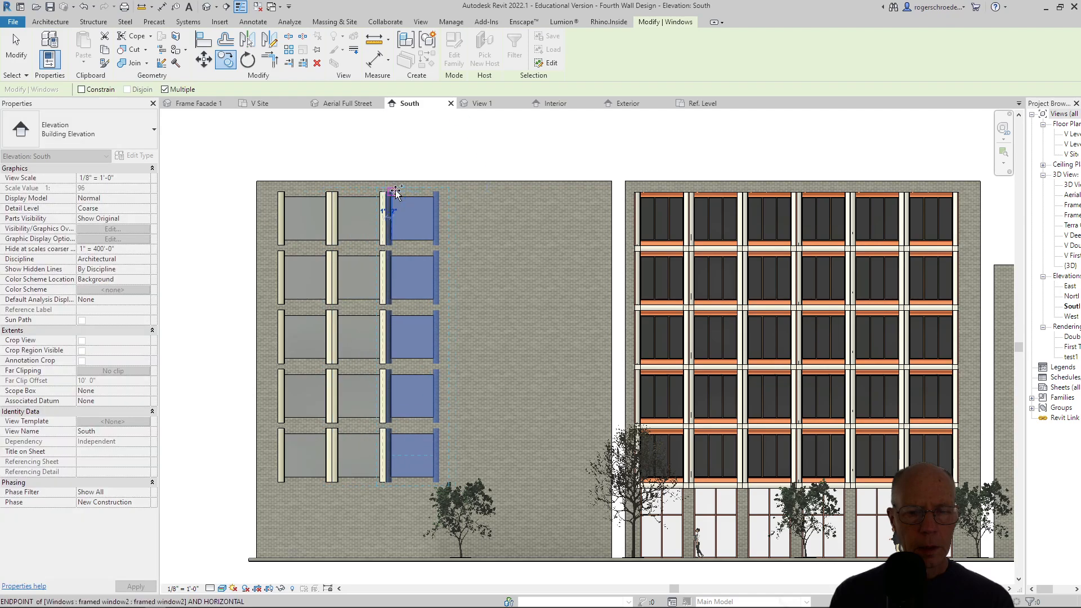
{"action": "left_click", "coordinate": [388, 189]}
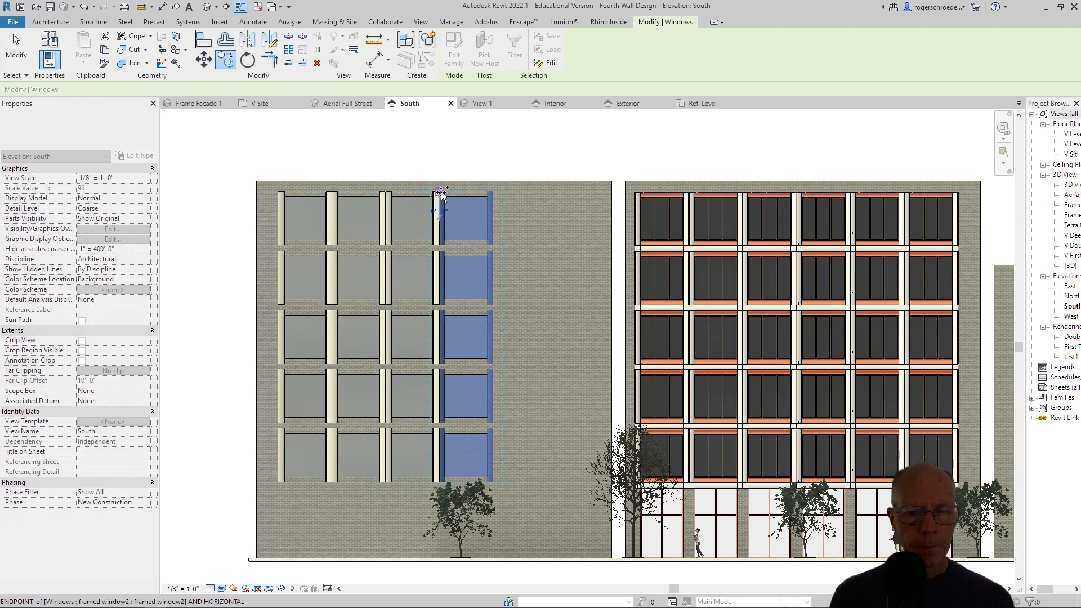
{"action": "left_click", "coordinate": [493, 194]}
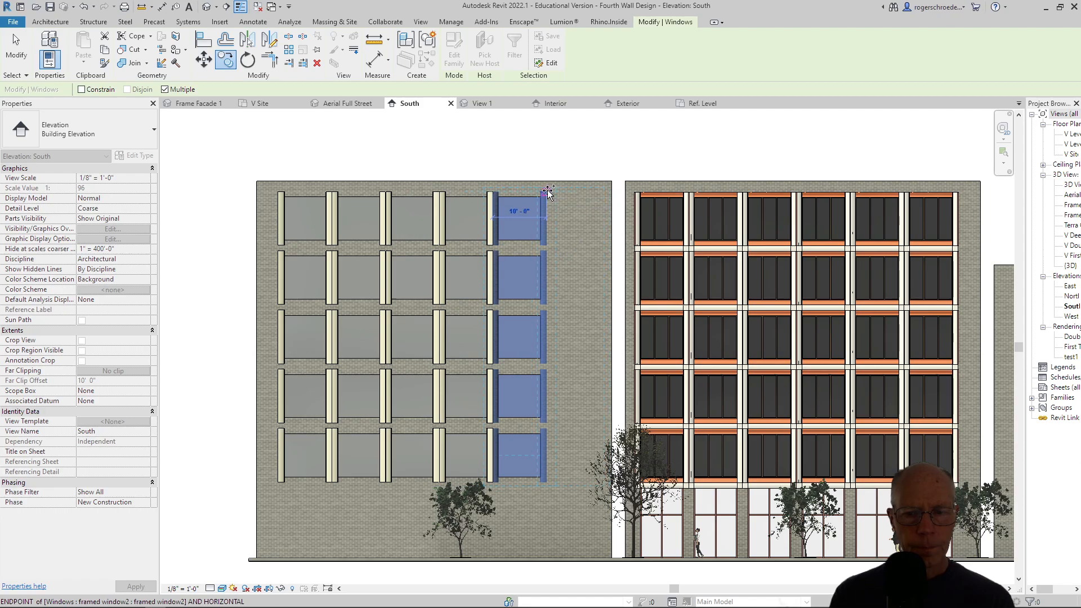
{"action": "left_click", "coordinate": [546, 191]}
{"action": "left_click", "coordinate": [15, 61]}
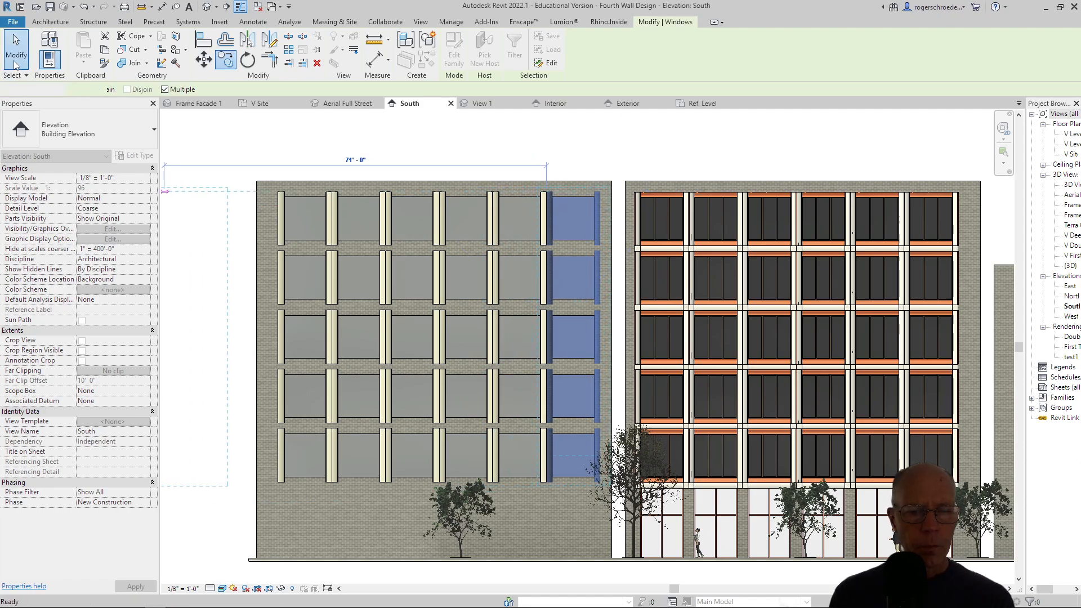
Create a perspective camera view from the V Site plan, with the eye across the street aimed diagonally at the newly windowed wall.
{"action": "left_click", "coordinate": [274, 105]}
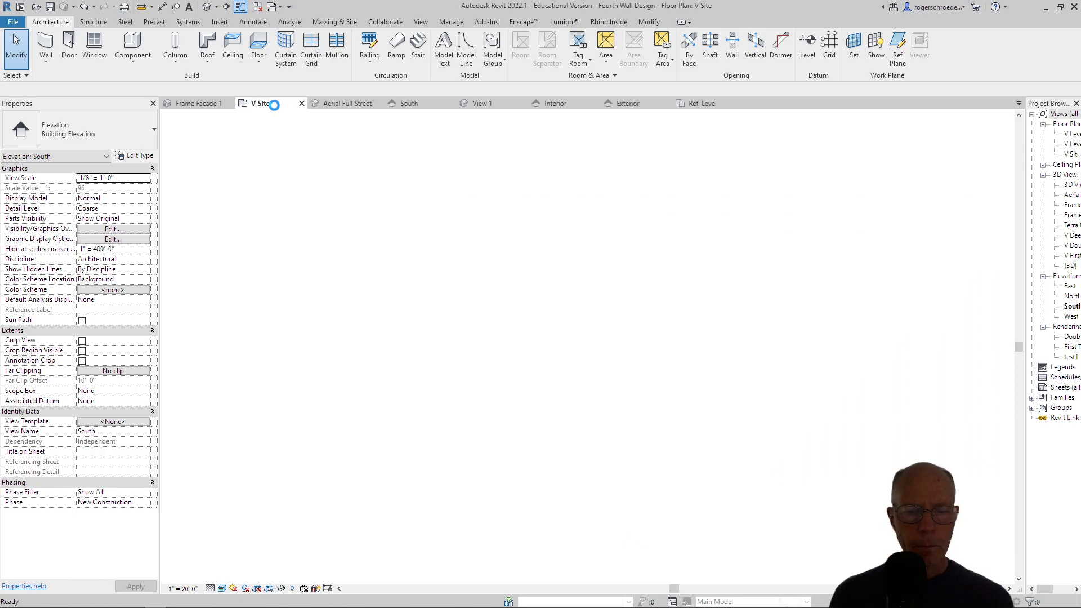
{"action": "middle_click_drag", "start_coordinate": [357, 449], "coordinate": [359, 327]}
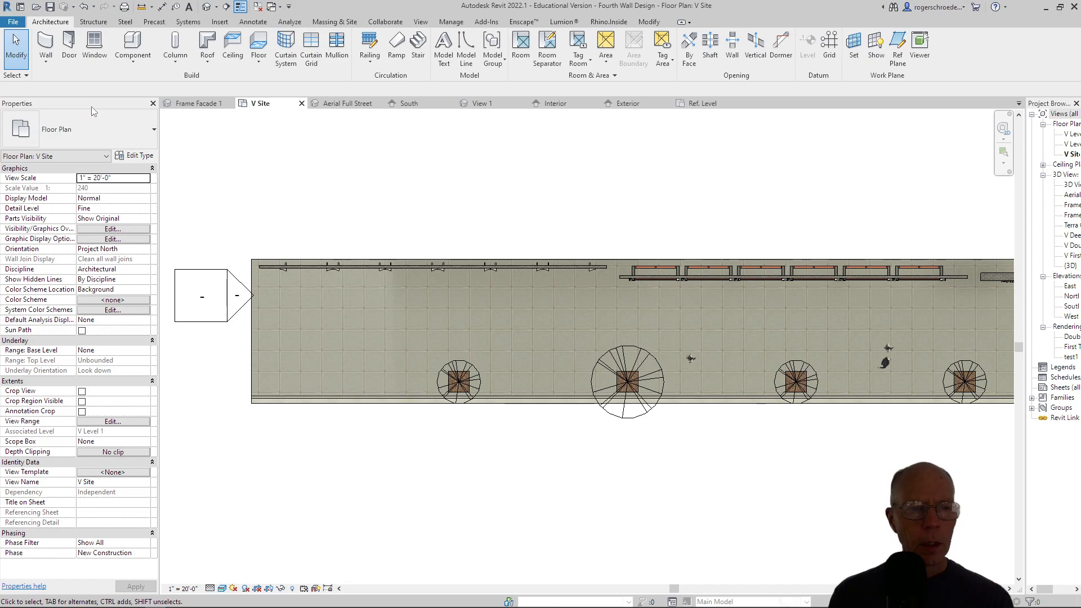
{"action": "left_click", "coordinate": [419, 22]}
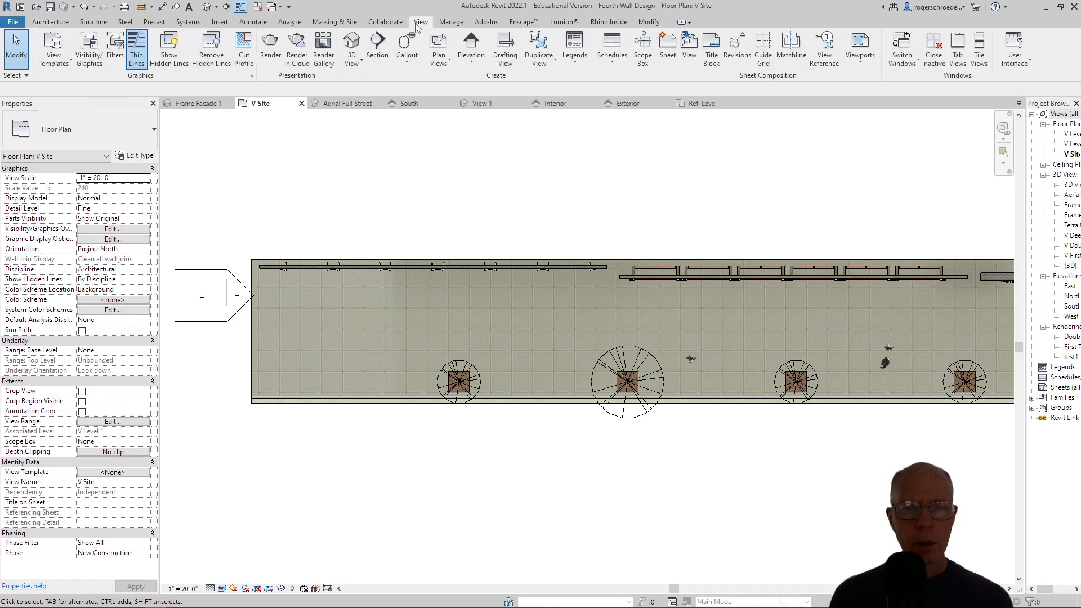
{"action": "left_click", "coordinate": [351, 59]}
{"action": "left_click", "coordinate": [372, 103]}
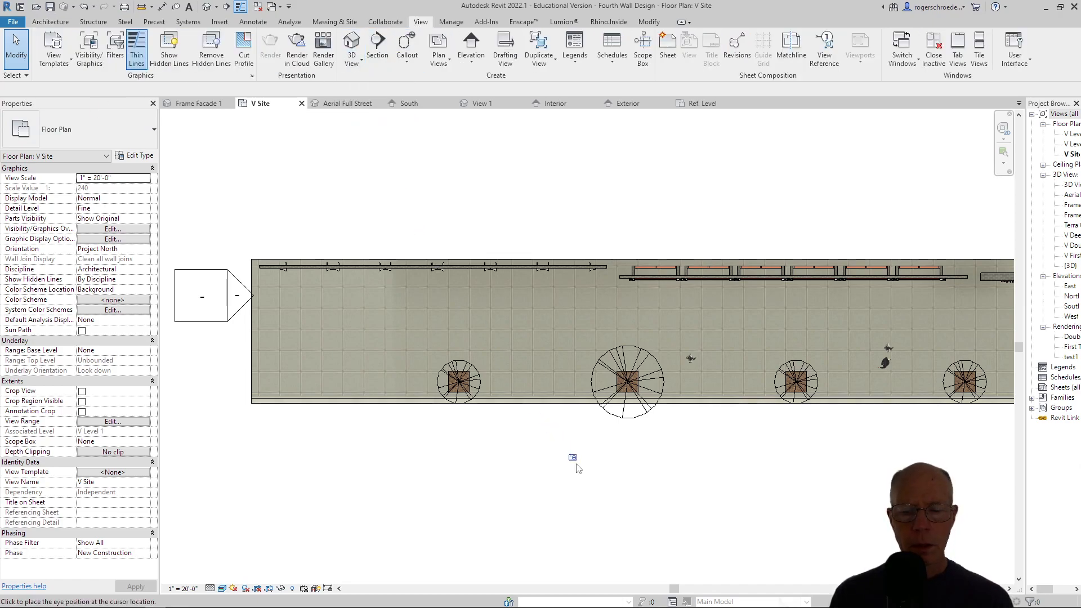
{"action": "left_click", "coordinate": [642, 539]}
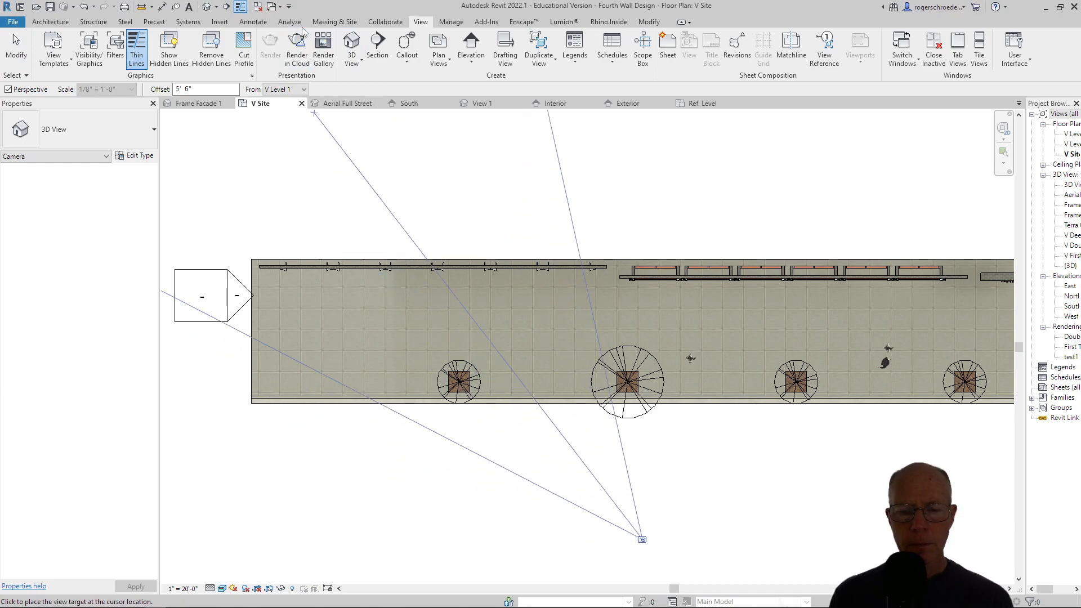
{"action": "middle_click", "coordinate": [423, 104]}
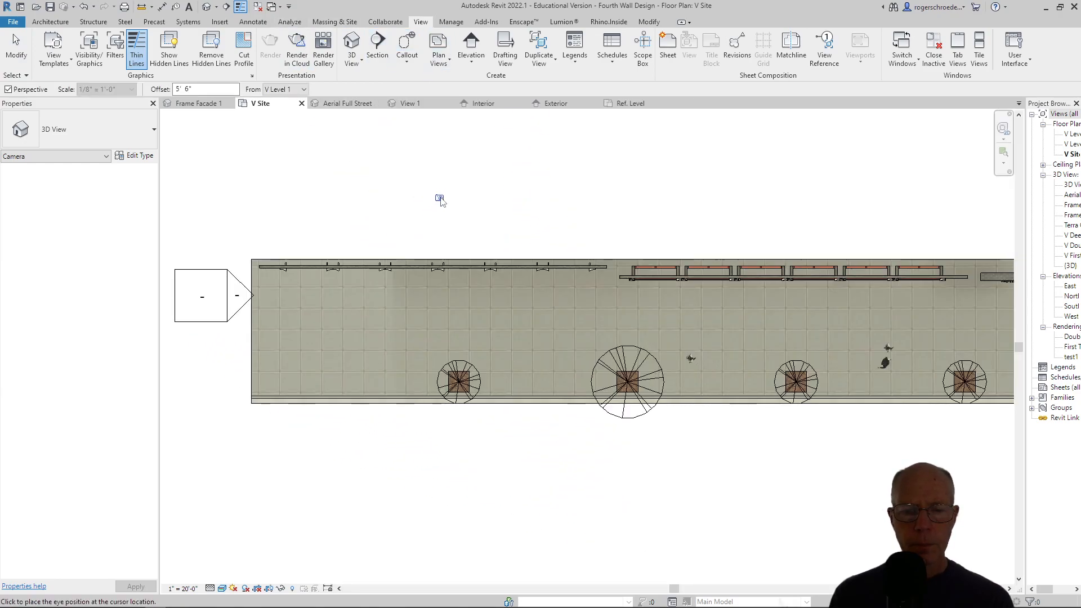
{"action": "left_click", "coordinate": [635, 557]}
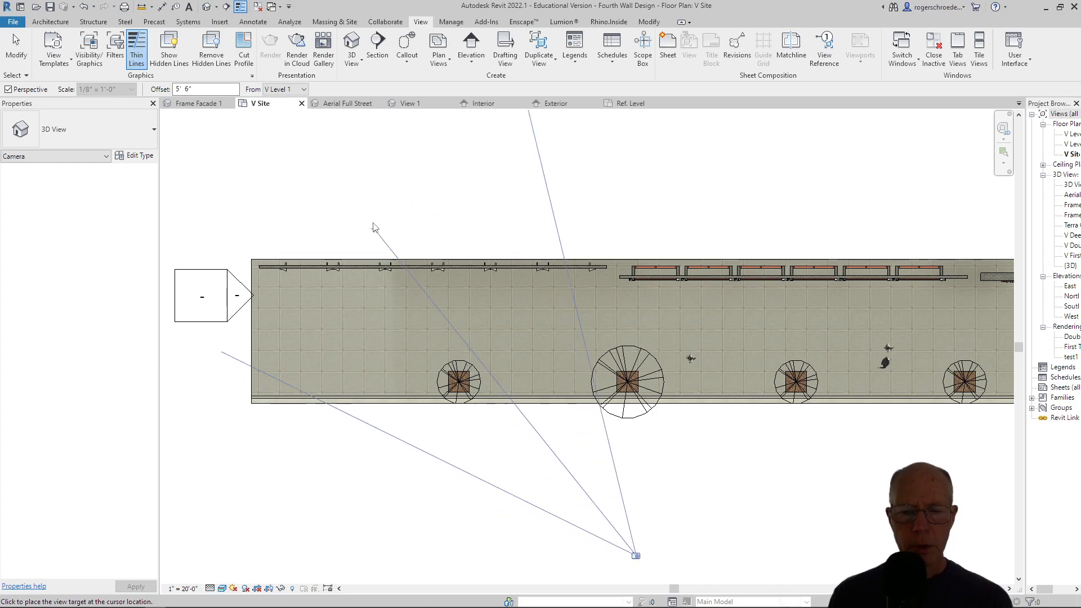
{"action": "left_click", "coordinate": [386, 132]}
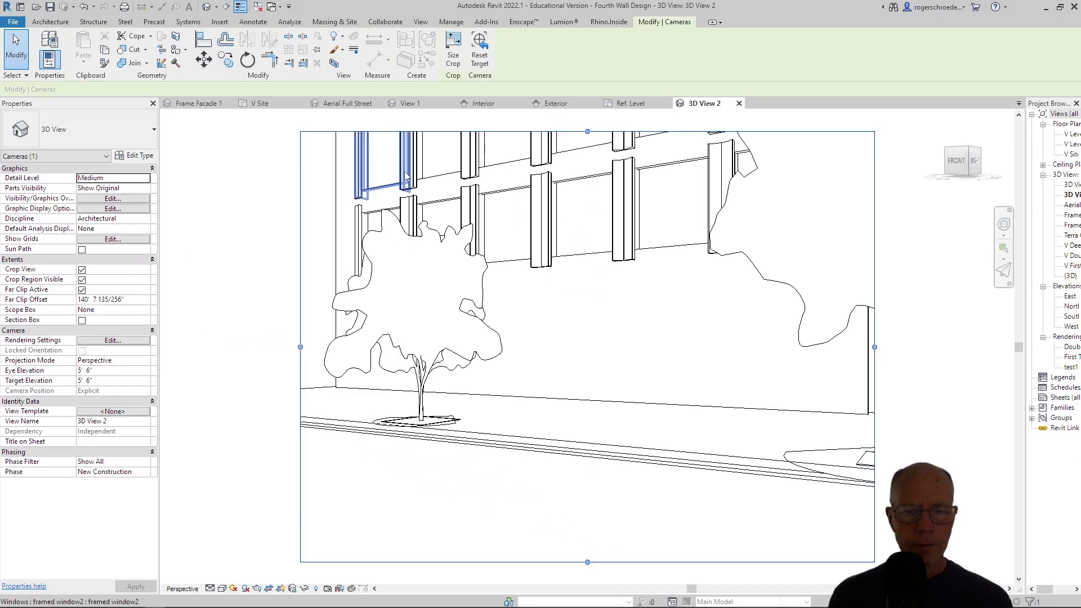
Extend the camera view's crop region upward to take in the upper floors and assign the Common Render 2 view template.
{"action": "scroll", "coordinate": [324, 291], "scroll_direction": "down", "scroll_amount": 3}
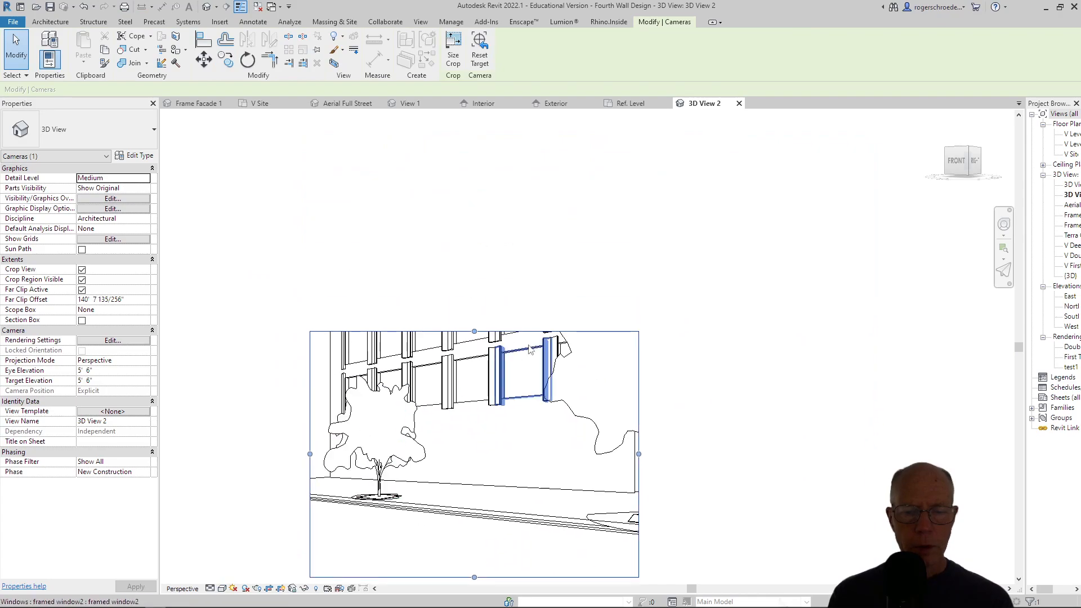
{"action": "left_click_drag", "start_coordinate": [474, 331], "coordinate": [422, 129]}
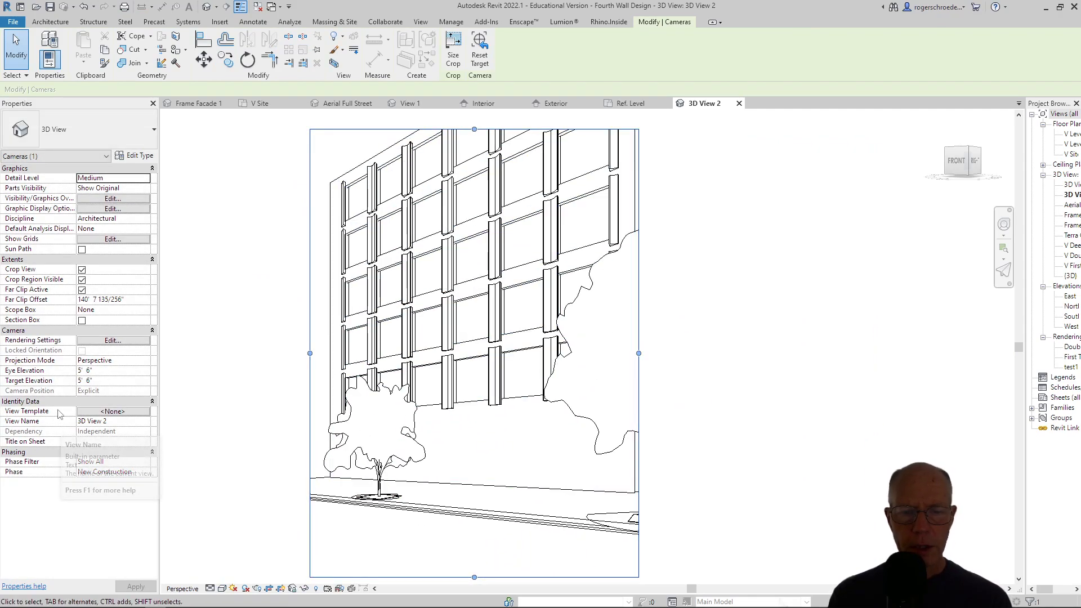
{"action": "left_click", "coordinate": [107, 412]}
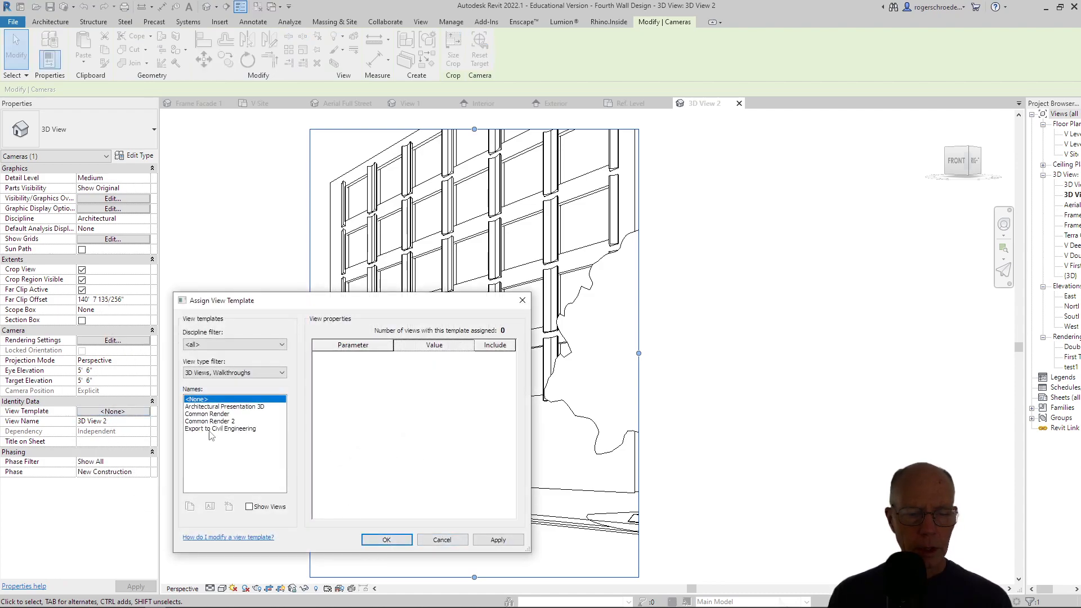
{"action": "left_click", "coordinate": [205, 422]}
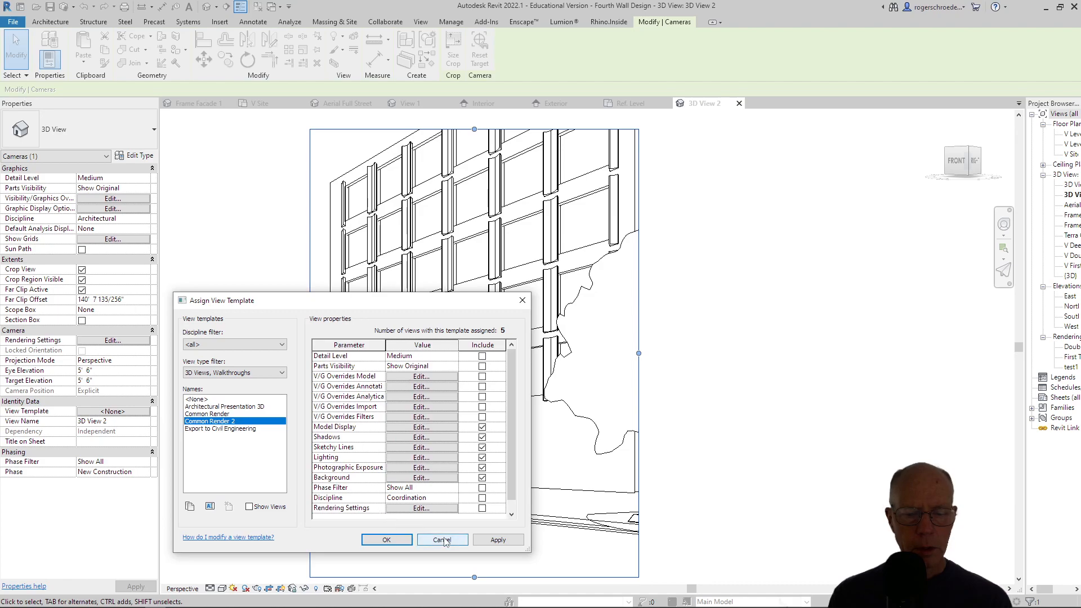
{"action": "left_click", "coordinate": [498, 539]}
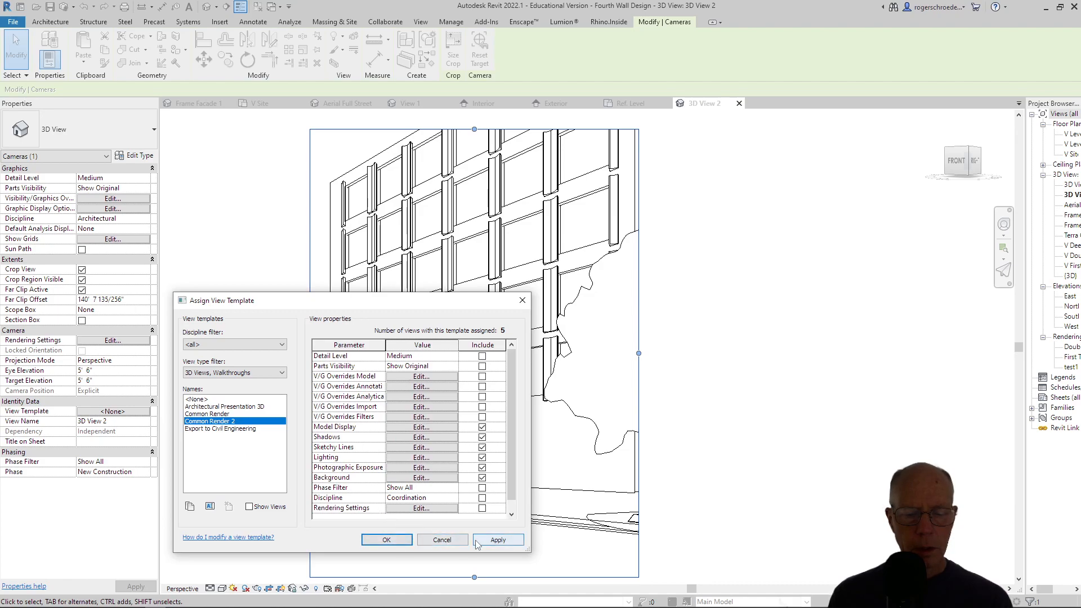
{"action": "left_click", "coordinate": [395, 539]}
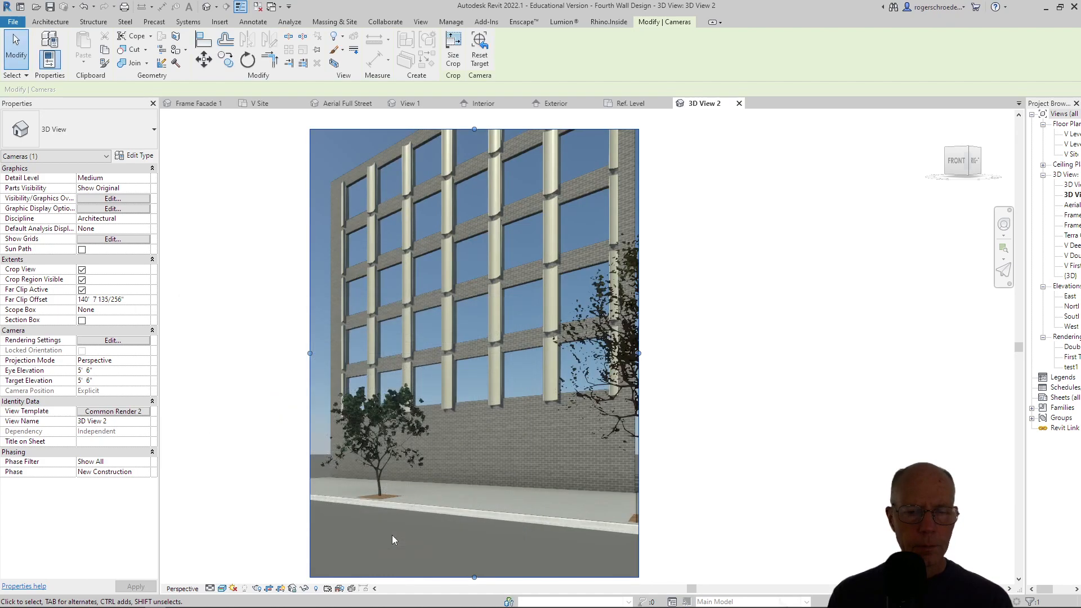